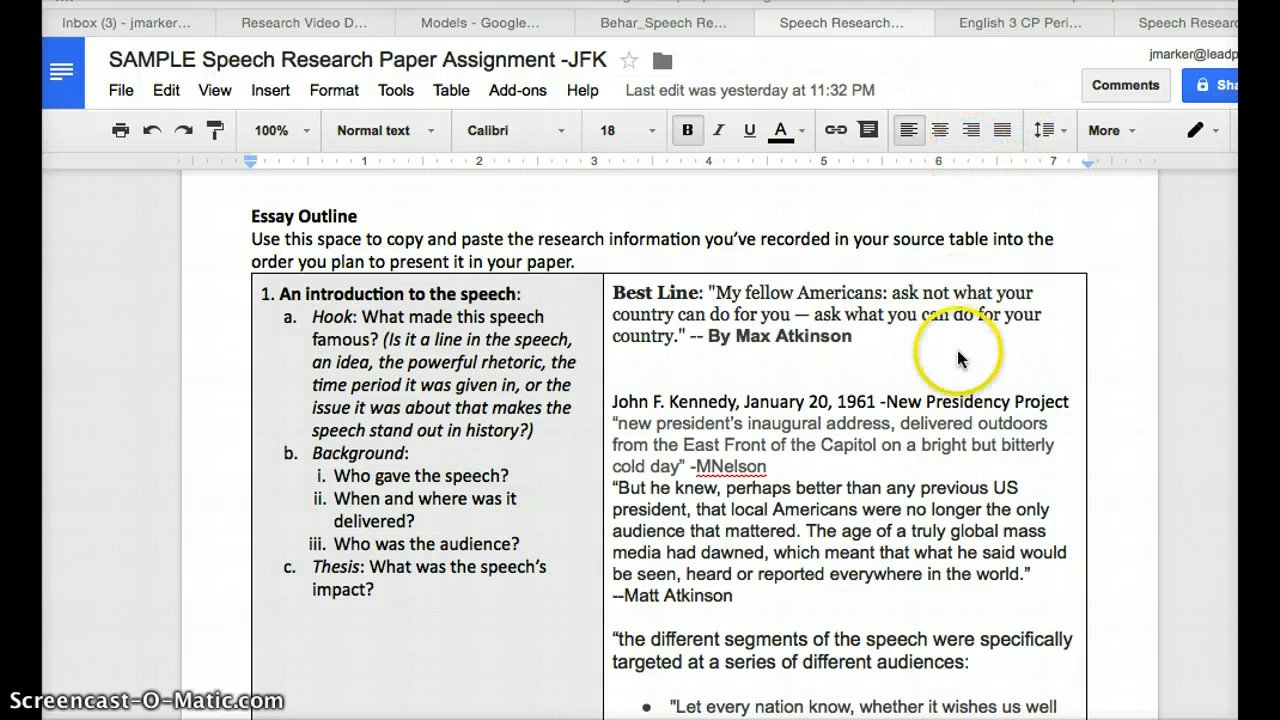
# Switch to Google Classroom and go from the English 3 CP Period 1 class to the Period 2 class.
pyautogui.click(1005, 31)
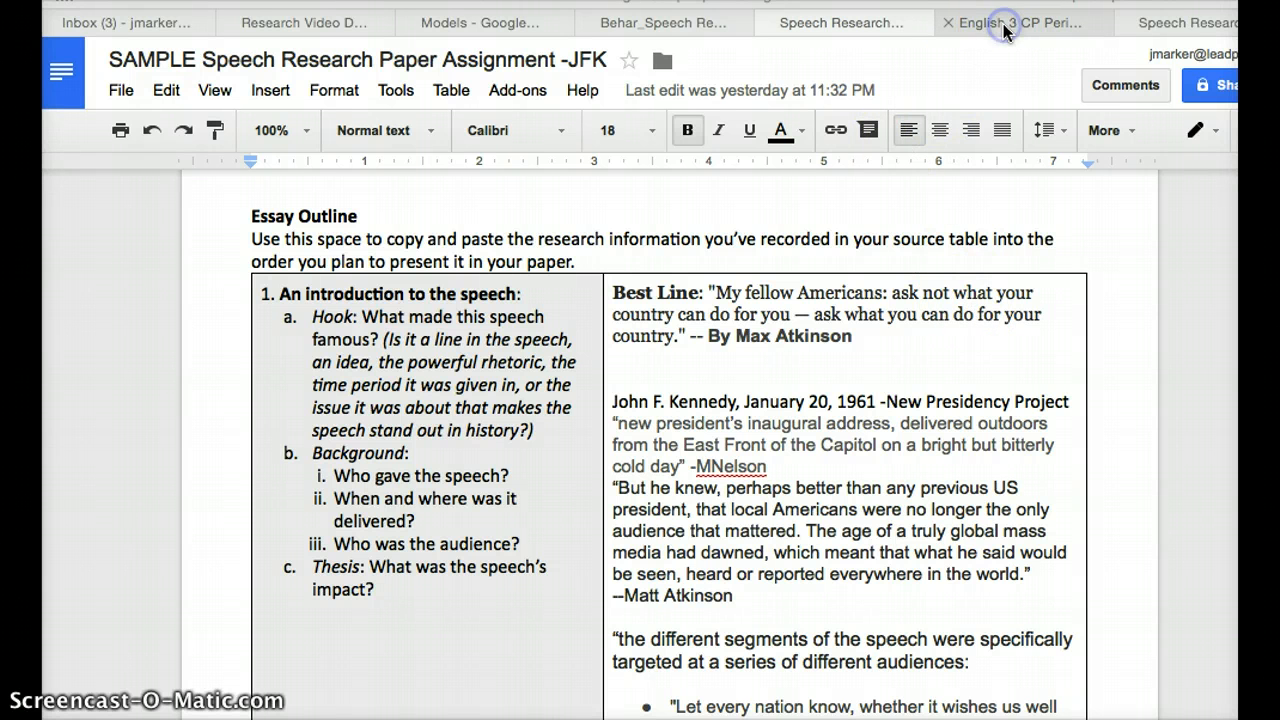
pyautogui.scroll(-1, 713, 350)
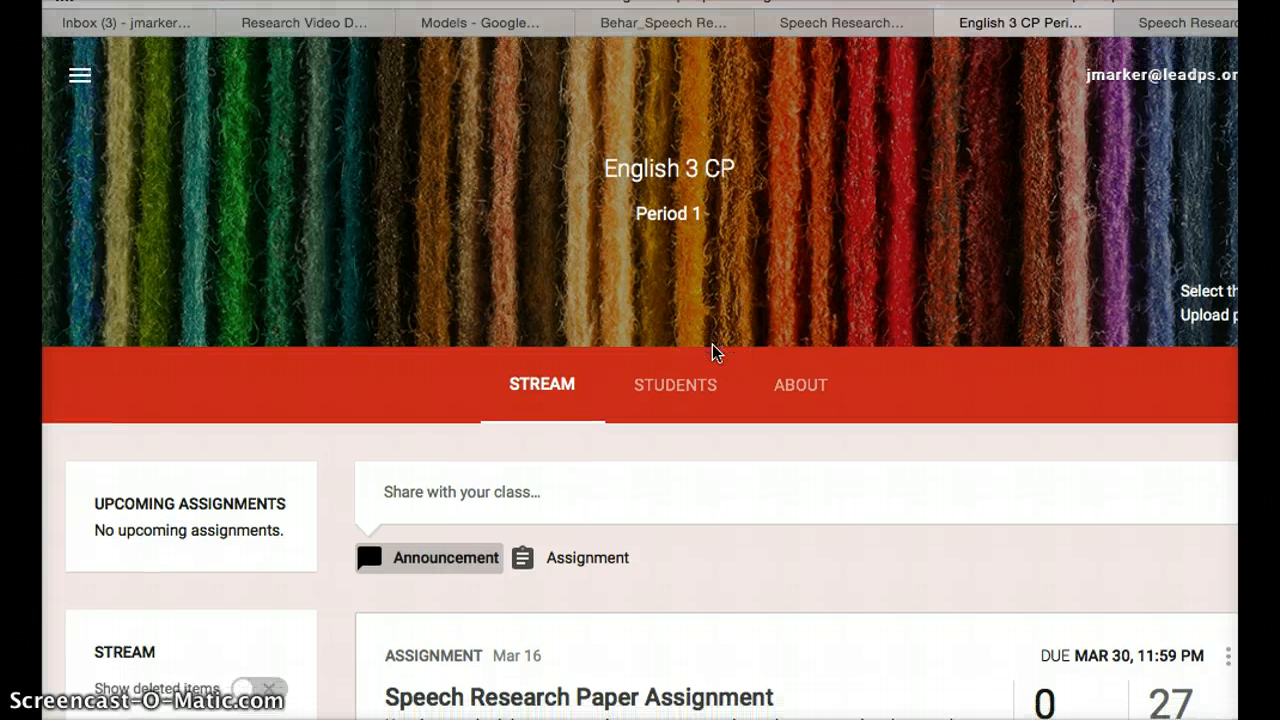
pyautogui.scroll(-1, 711, 349)
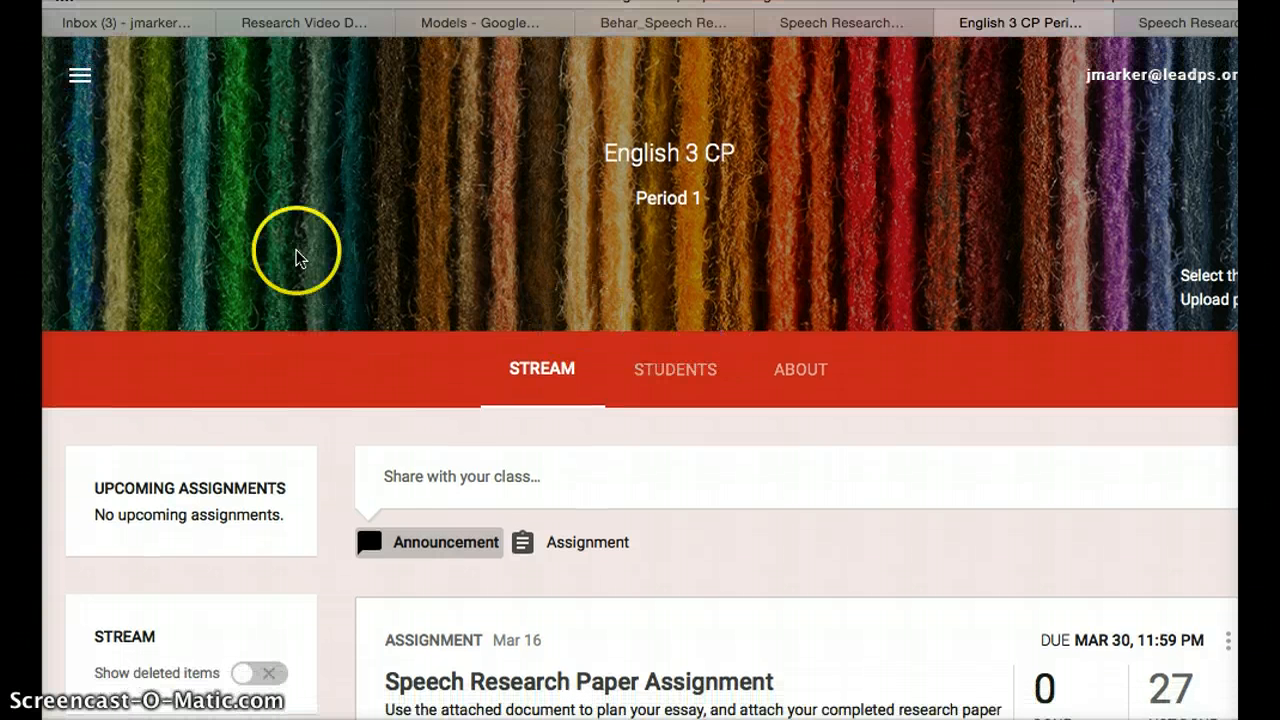
pyautogui.click(80, 78)
pyautogui.click(157, 566)
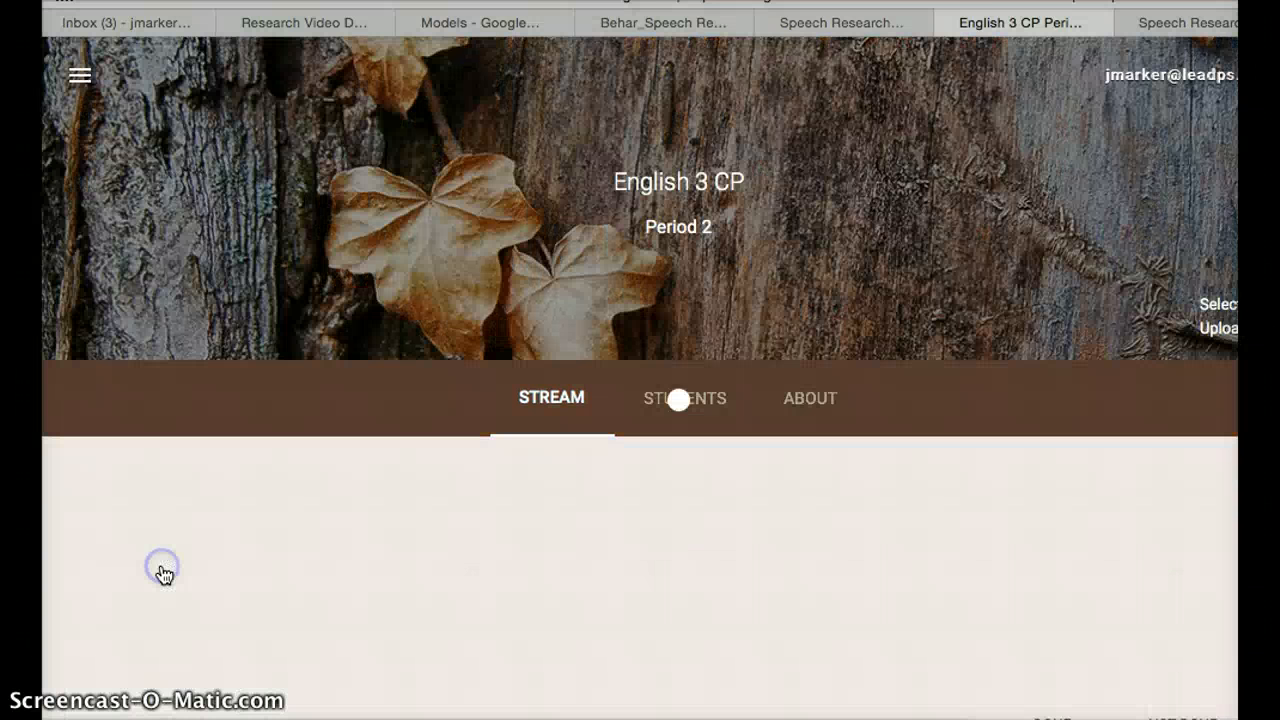
# Go to the English 3 CP Period 4 class and open its Speech Research Paper Assignment.
pyautogui.click(108, 82)
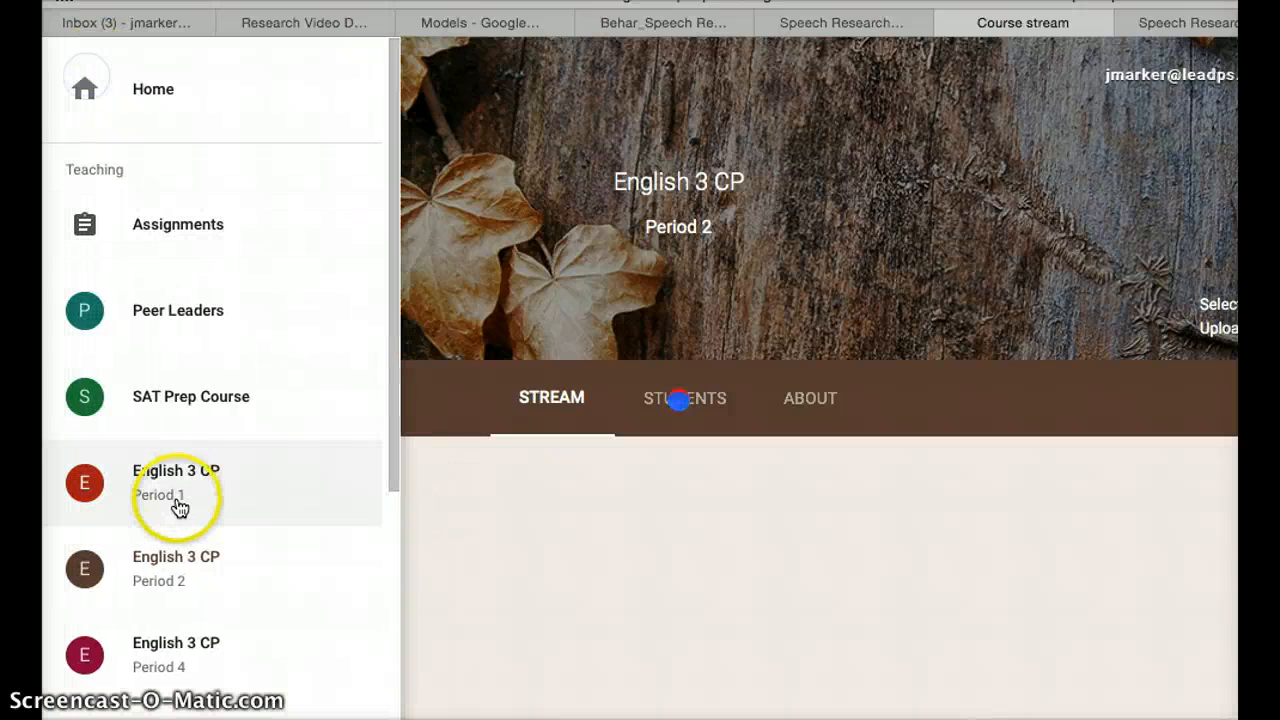
pyautogui.click(171, 640)
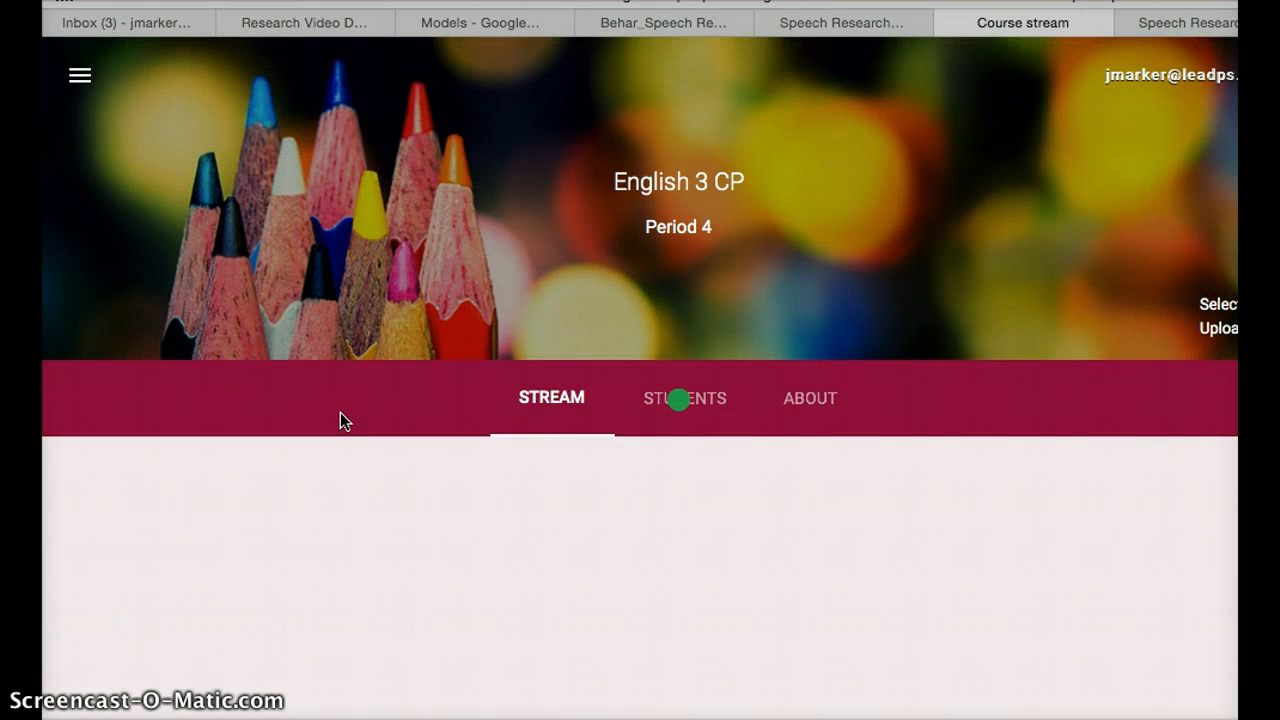
pyautogui.scroll(-3, 340, 412)
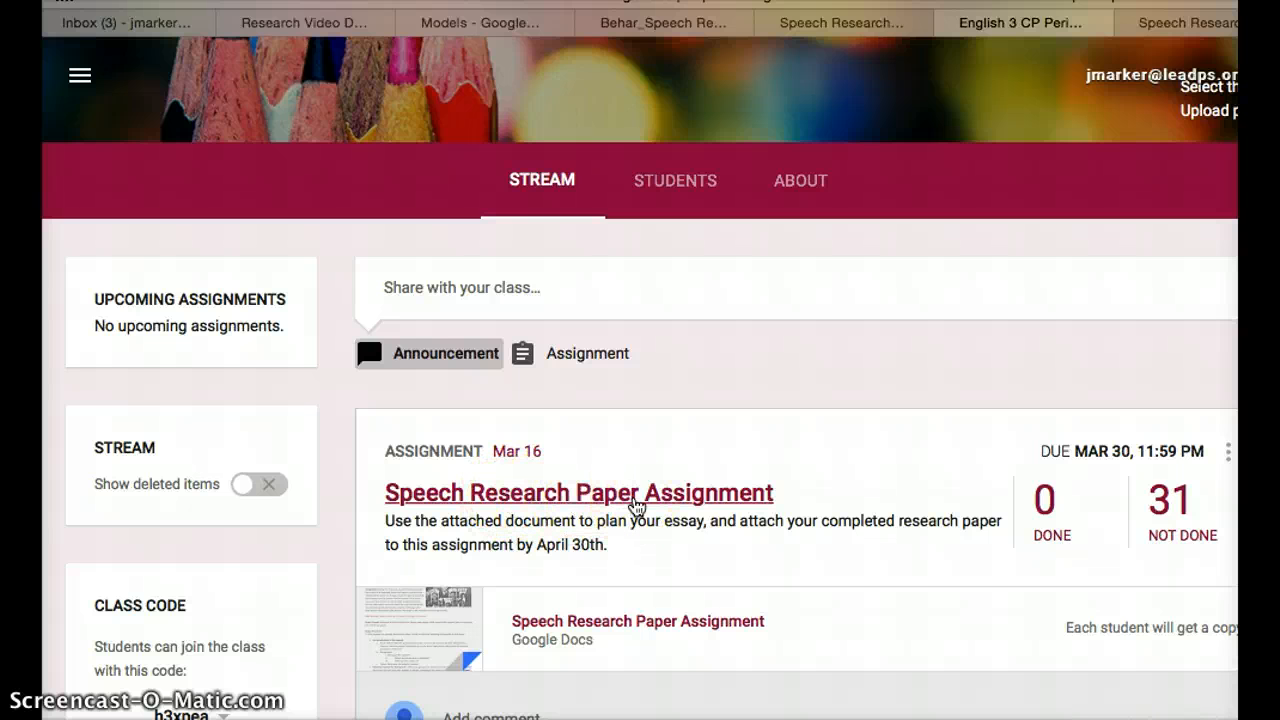
pyautogui.click(634, 498)
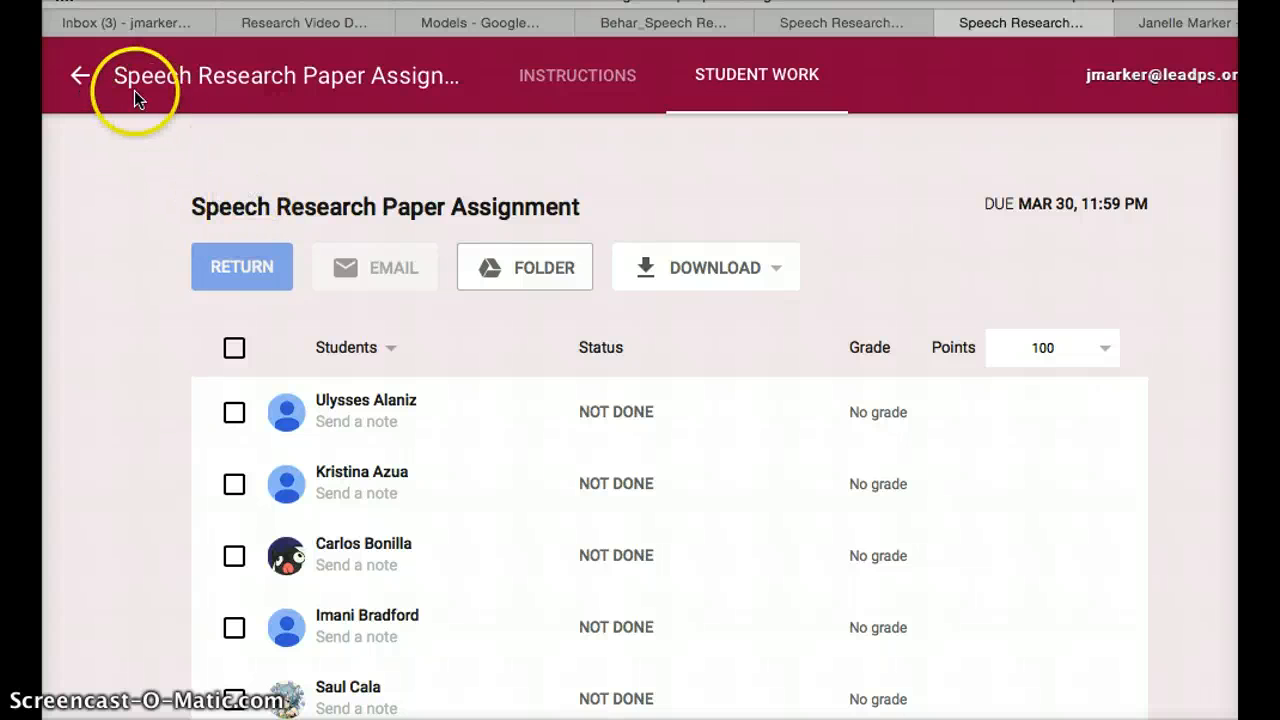
# Leave the assignment, go to the enrolled ILT 2014-2015 class and open its ILT Agenda 9.8.14 assignment.
pyautogui.click(84, 78)
pyautogui.click(80, 82)
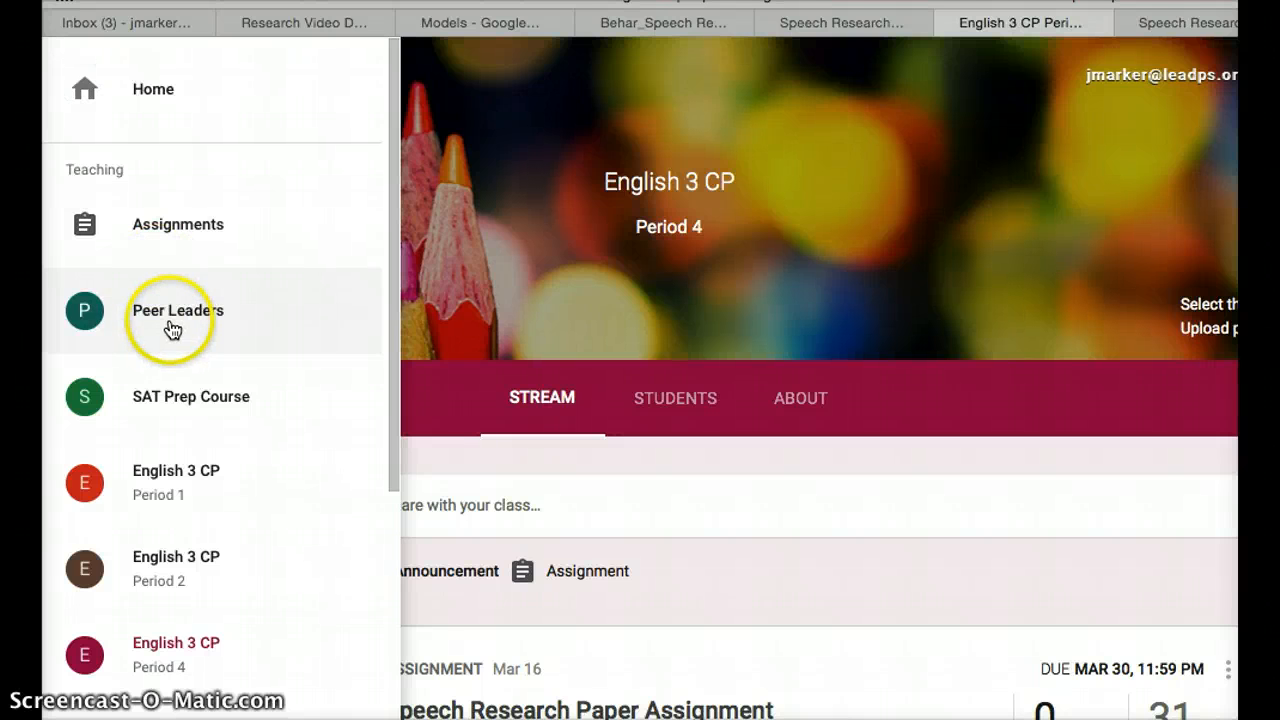
pyautogui.scroll(-5, 160, 440)
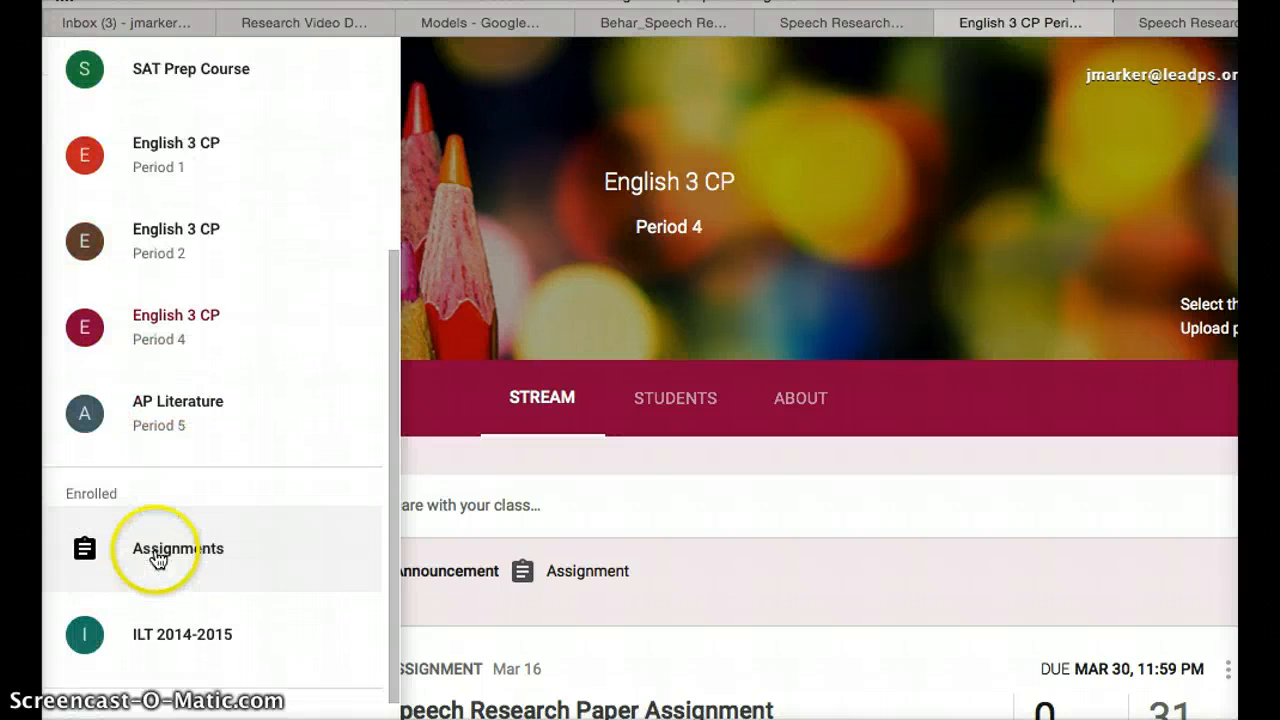
pyautogui.click(163, 628)
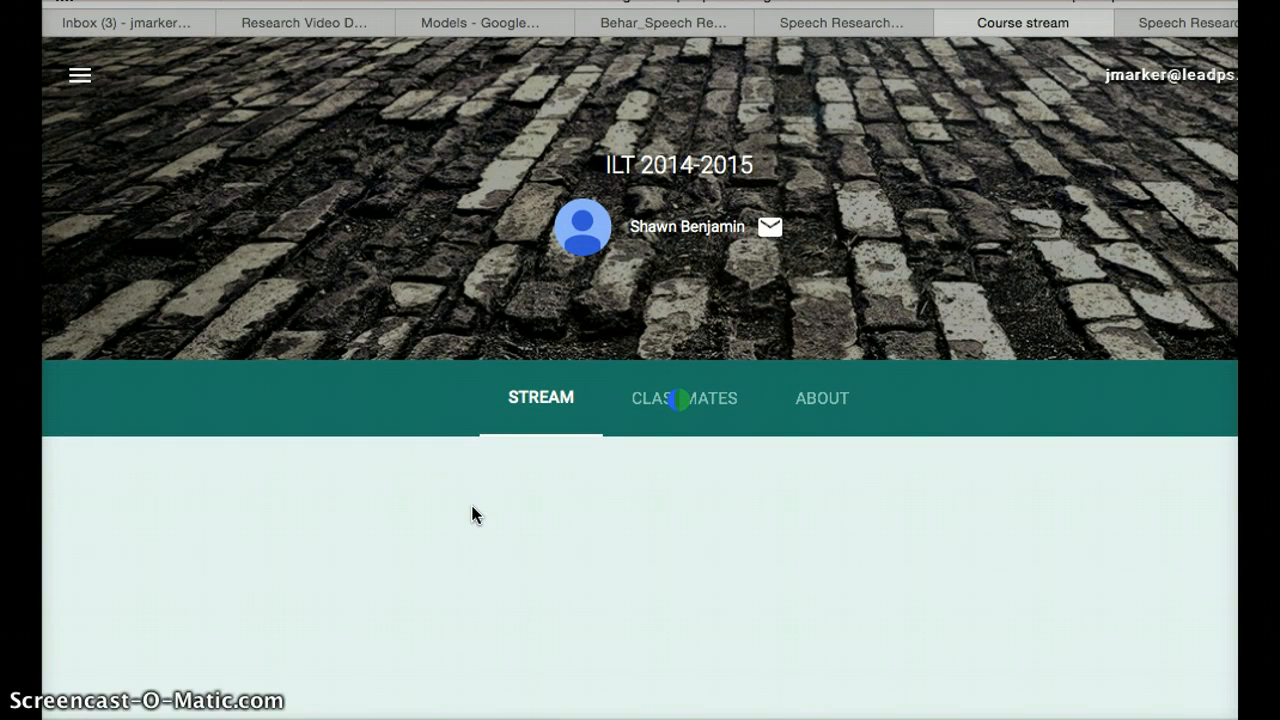
pyautogui.scroll(-3, 471, 514)
pyautogui.click(502, 524)
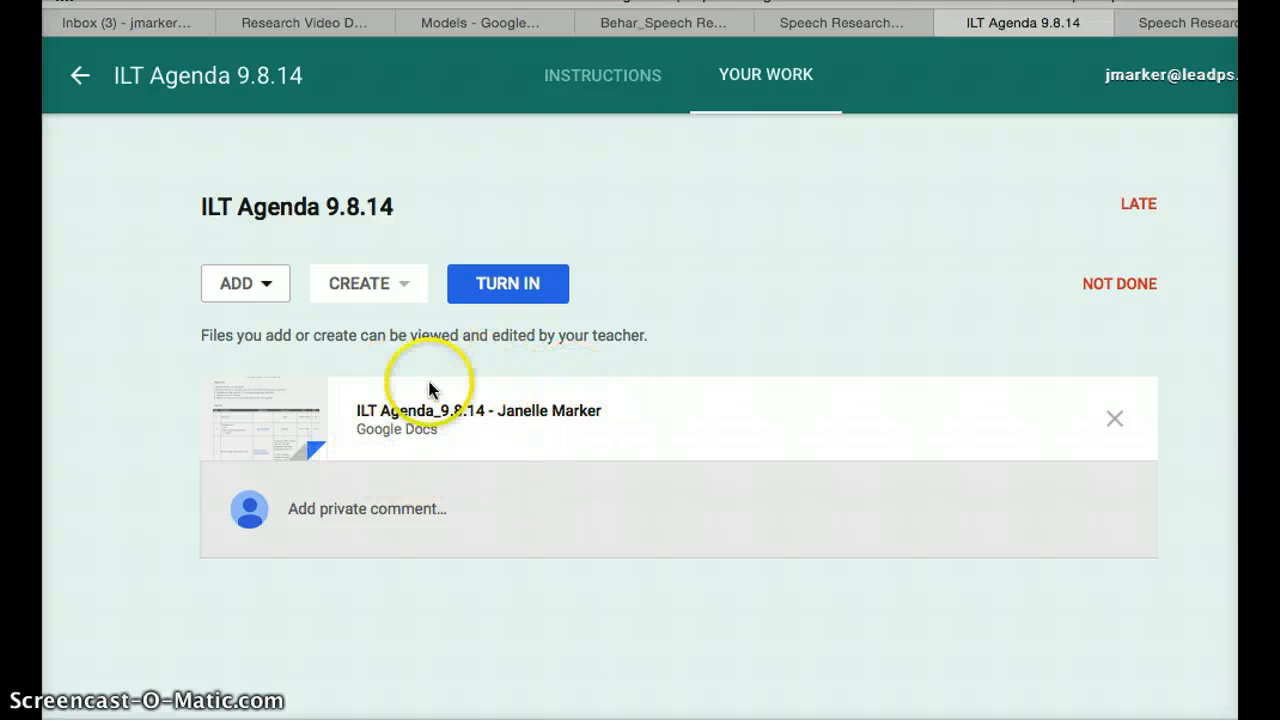
# Create a new Google Docs document within the ILT Agenda 9.8.14 assignment's own work.
pyautogui.click(405, 290)
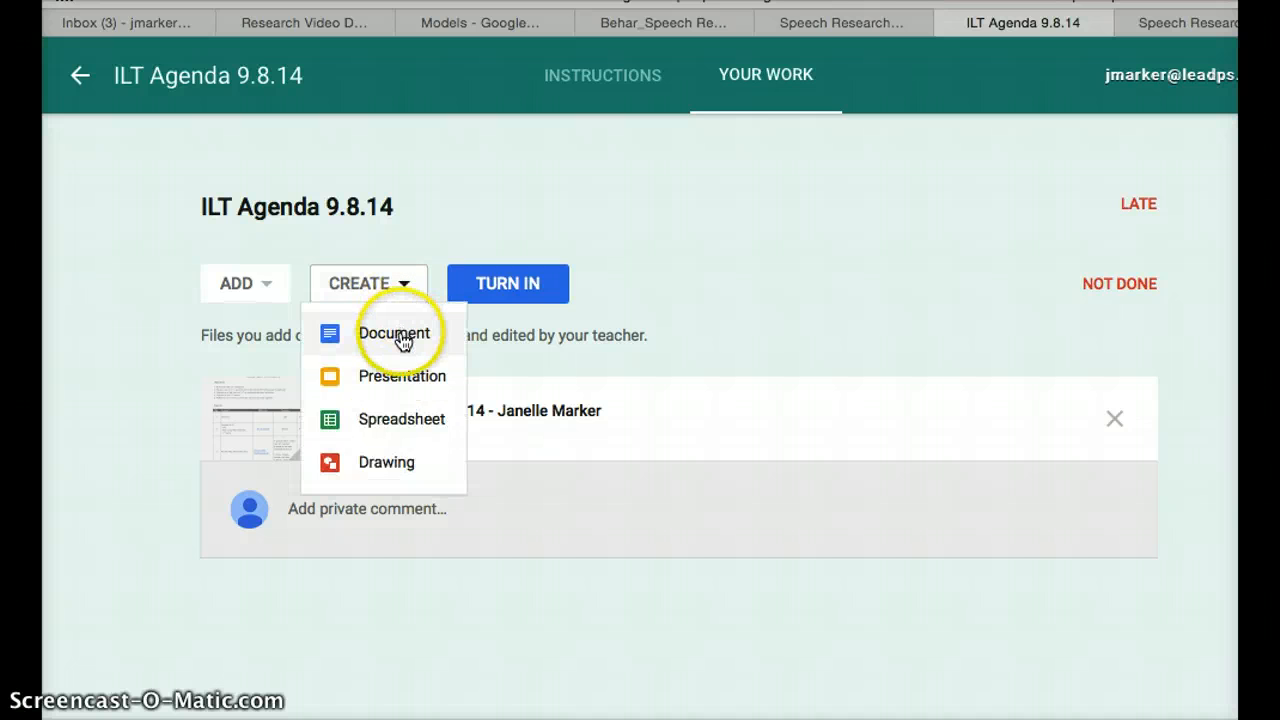
pyautogui.click(403, 338)
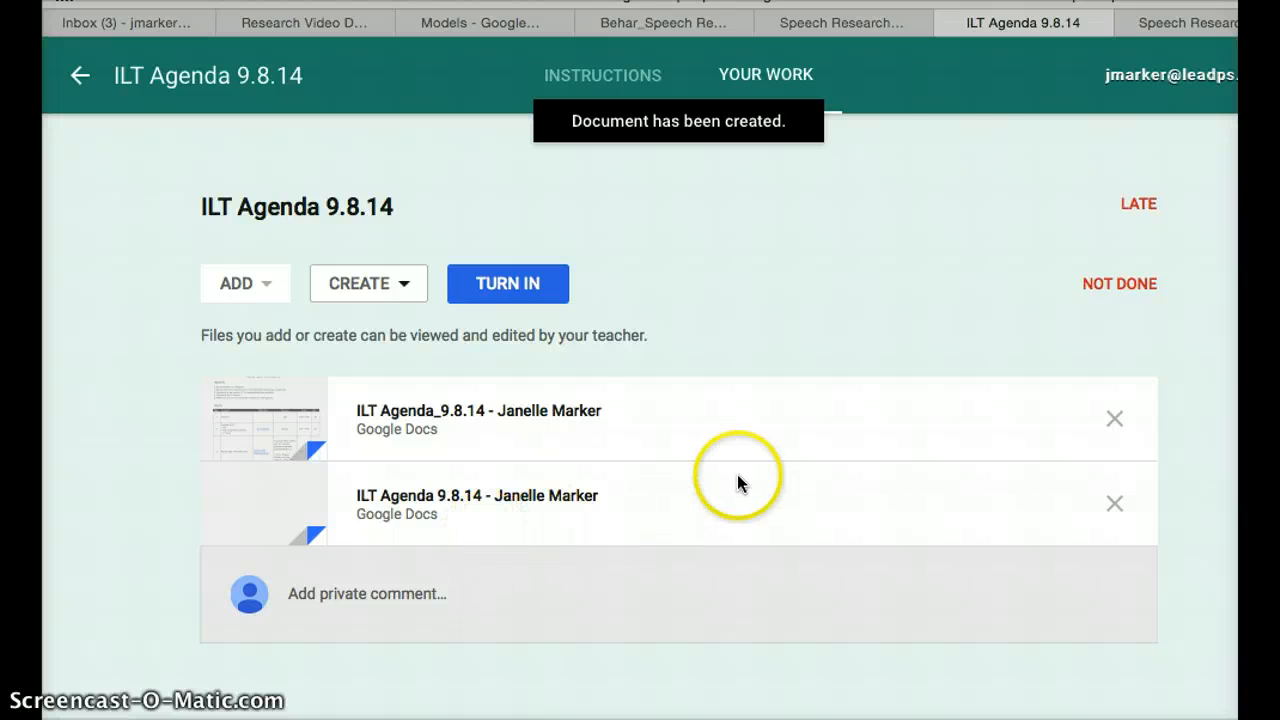
pyautogui.click(1176, 24)
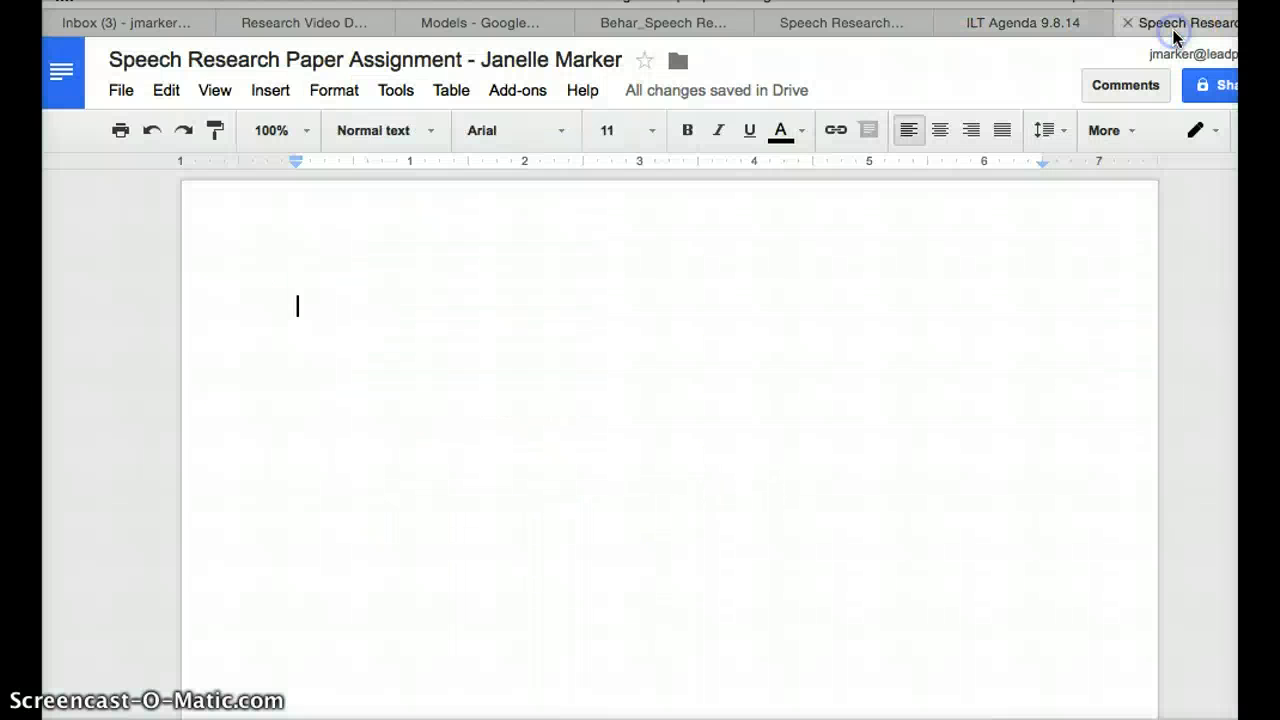
pyautogui.click(1063, 27)
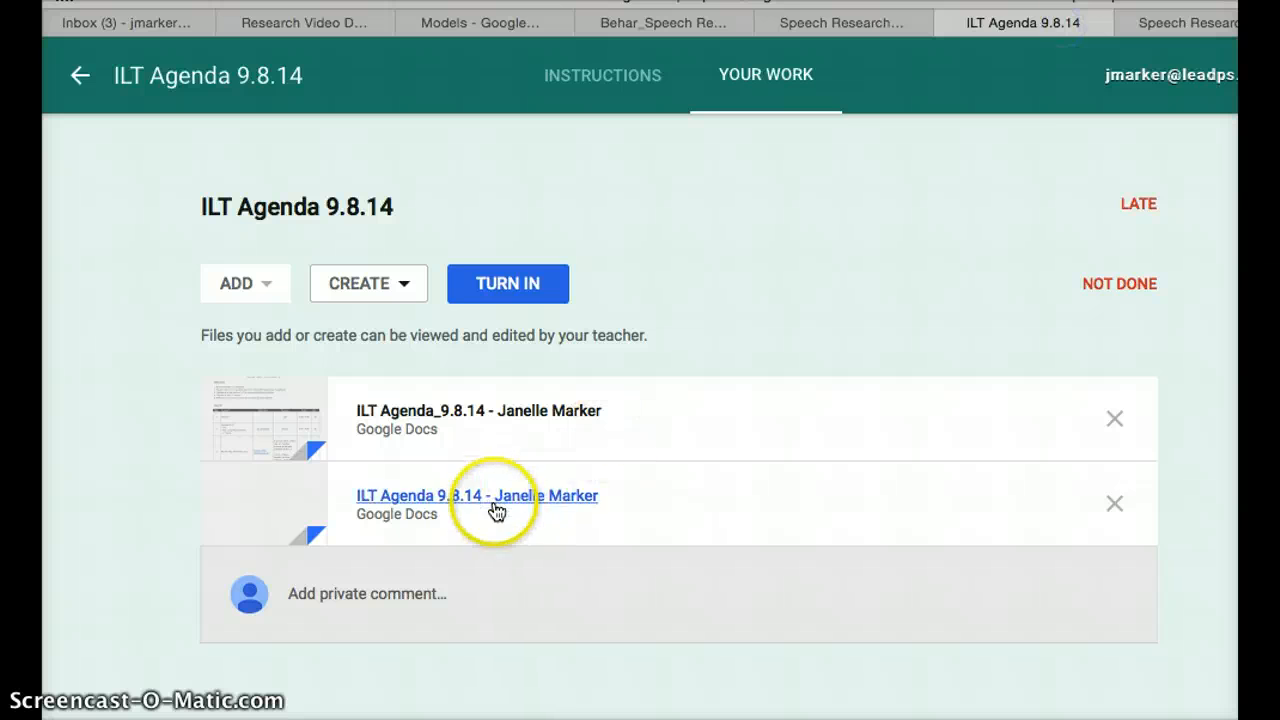
# In the blank speech research document, rename it by removing the word "Assignment", leaving "Speech Research Paper" followed by the author's name.
pyautogui.click(1165, 30)
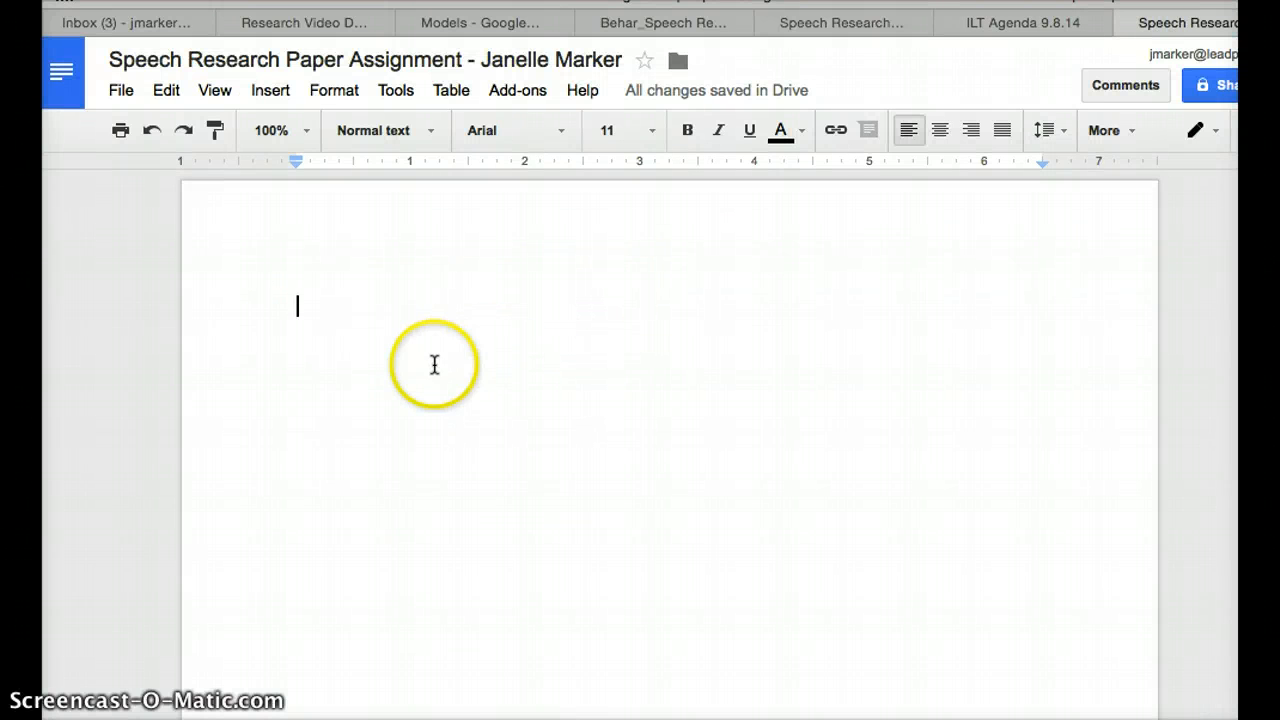
pyautogui.click(519, 420)
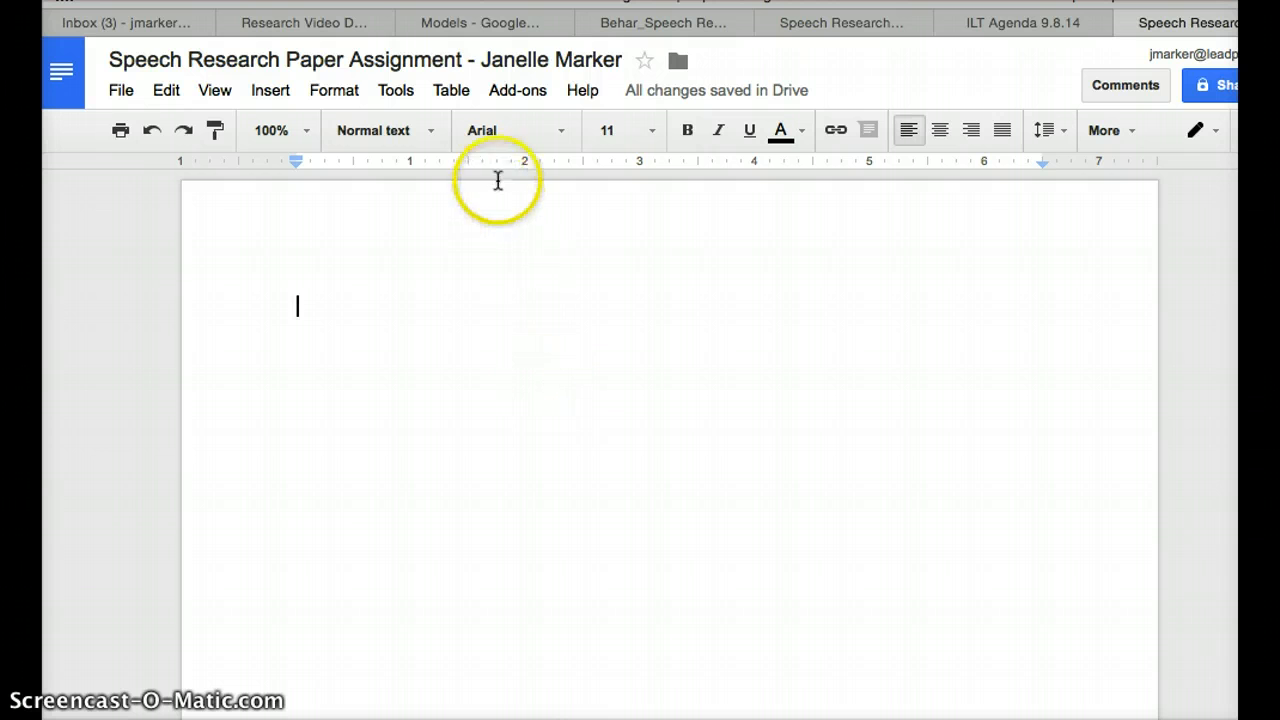
pyautogui.click(423, 64)
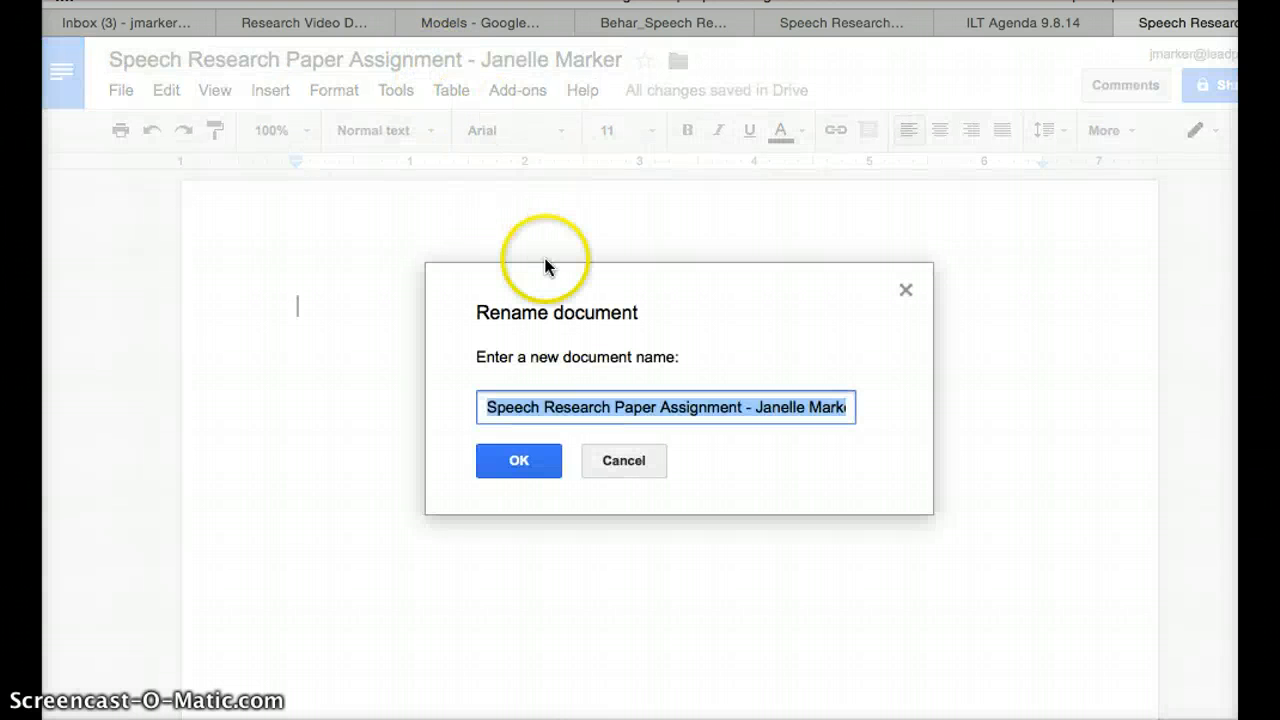
pyautogui.doubleClick(678, 408)
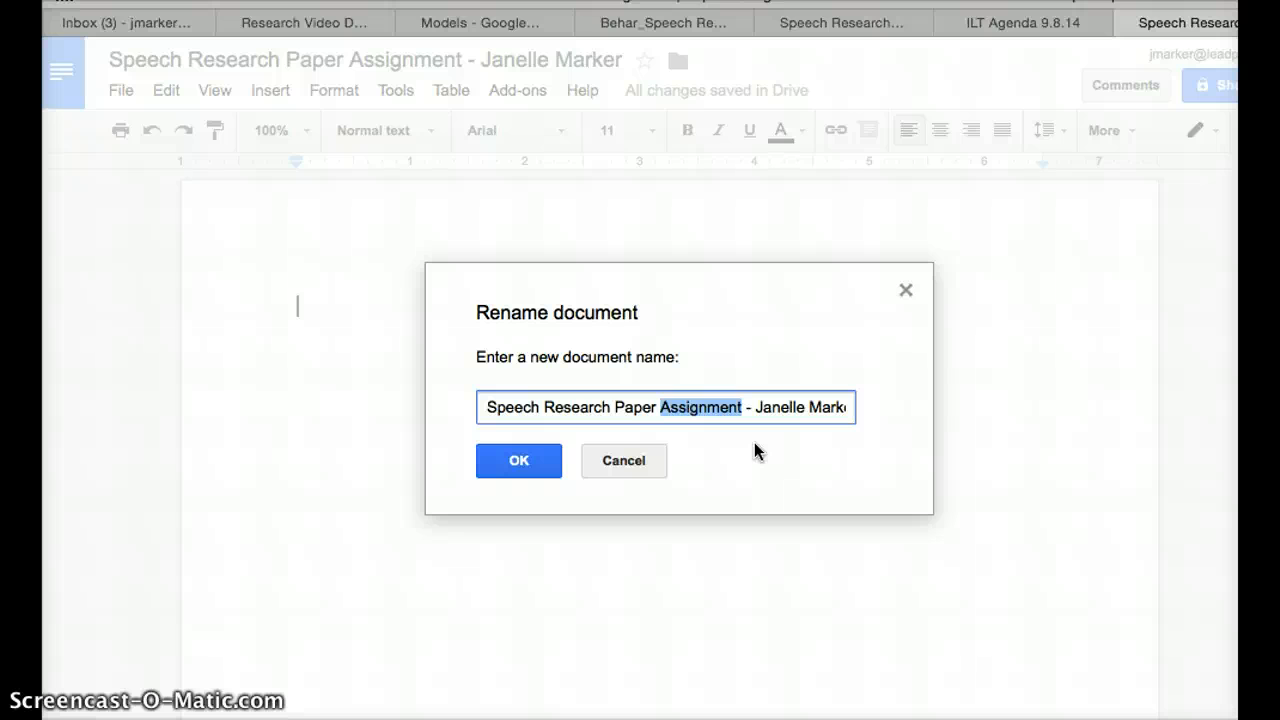
pyautogui.press('BackSpace')
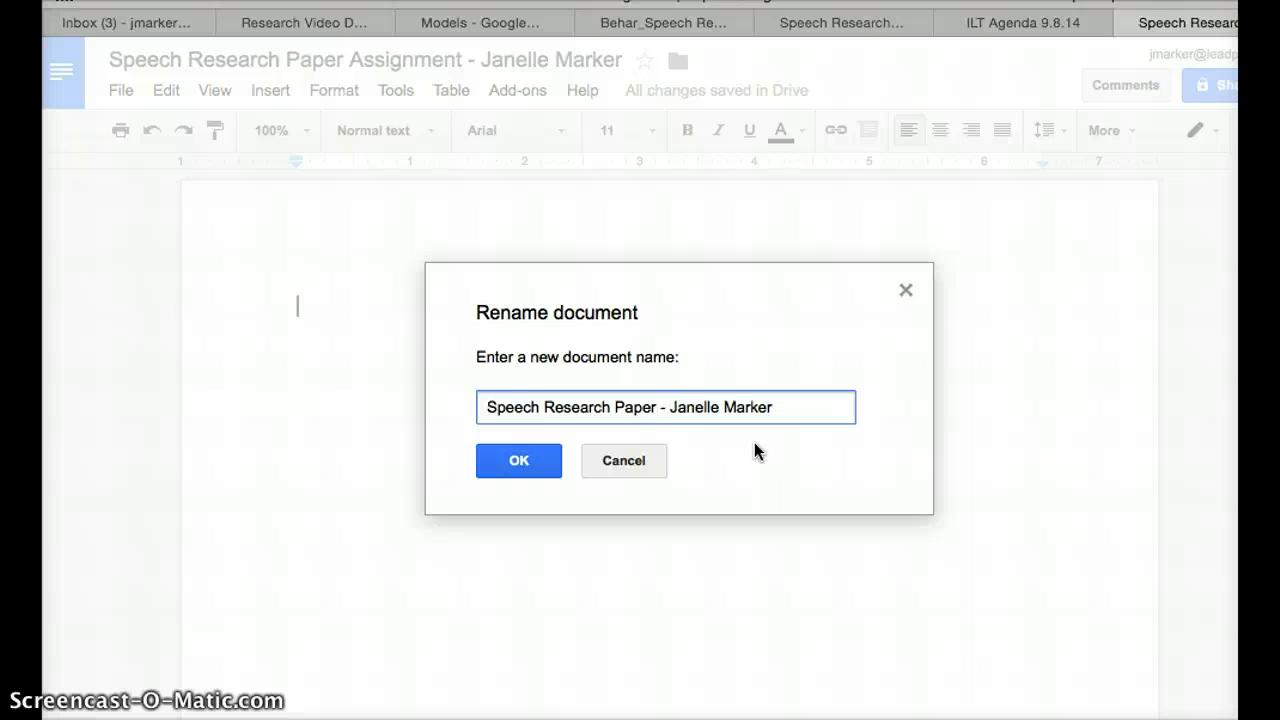
pyautogui.click(520, 391)
pyautogui.click(519, 461)
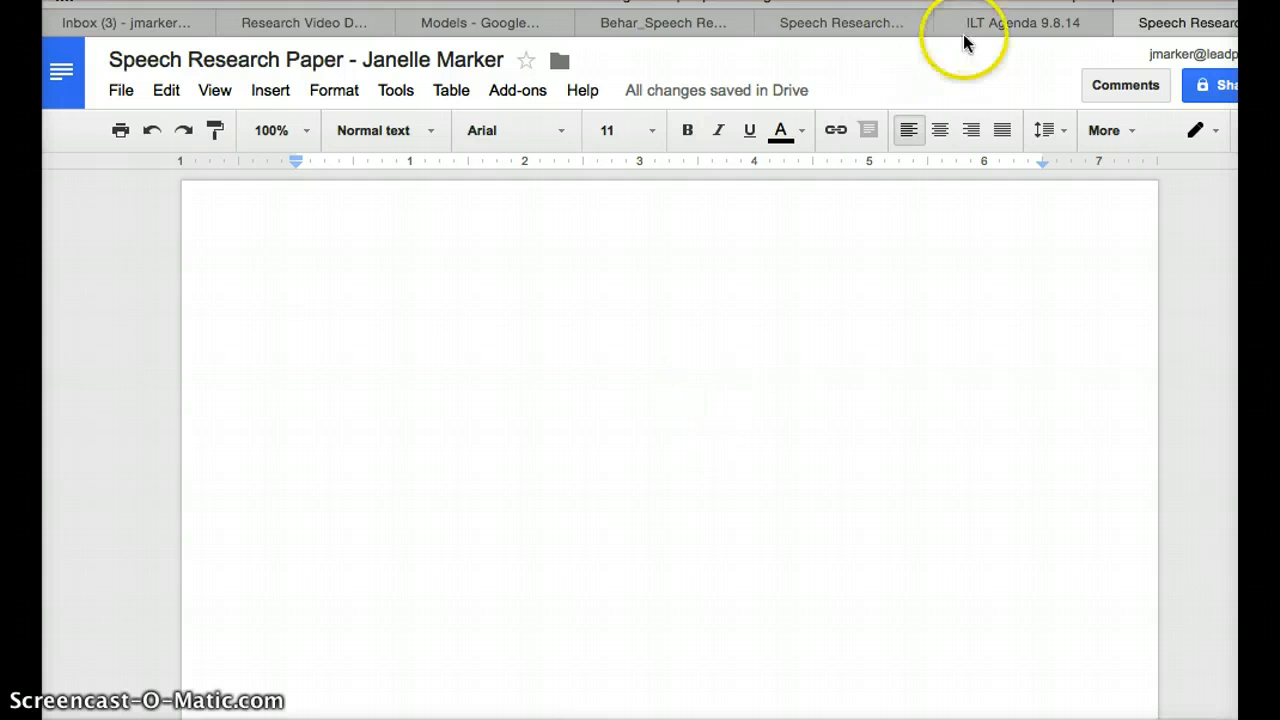
# Review the Essay Format requirements in the SAMPLE Speech Research Paper Assignment -JFK document.
pyautogui.click(918, 30)
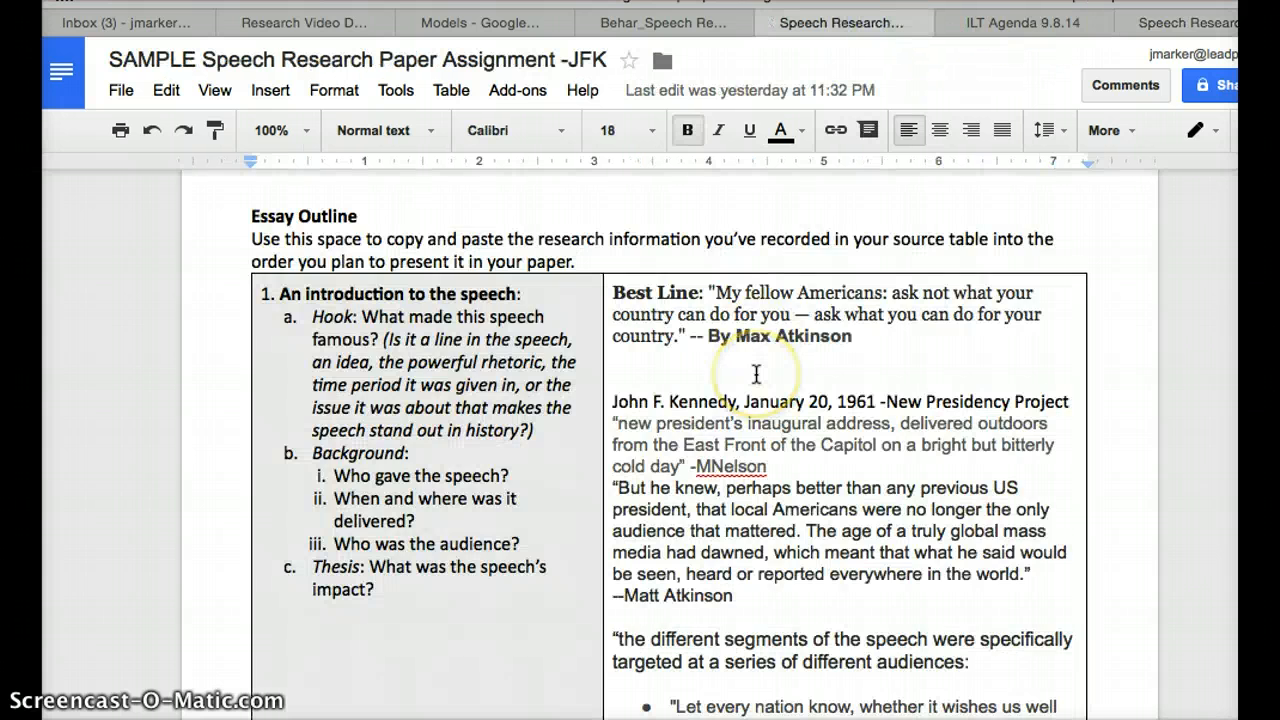
pyautogui.scroll(15, 756, 374)
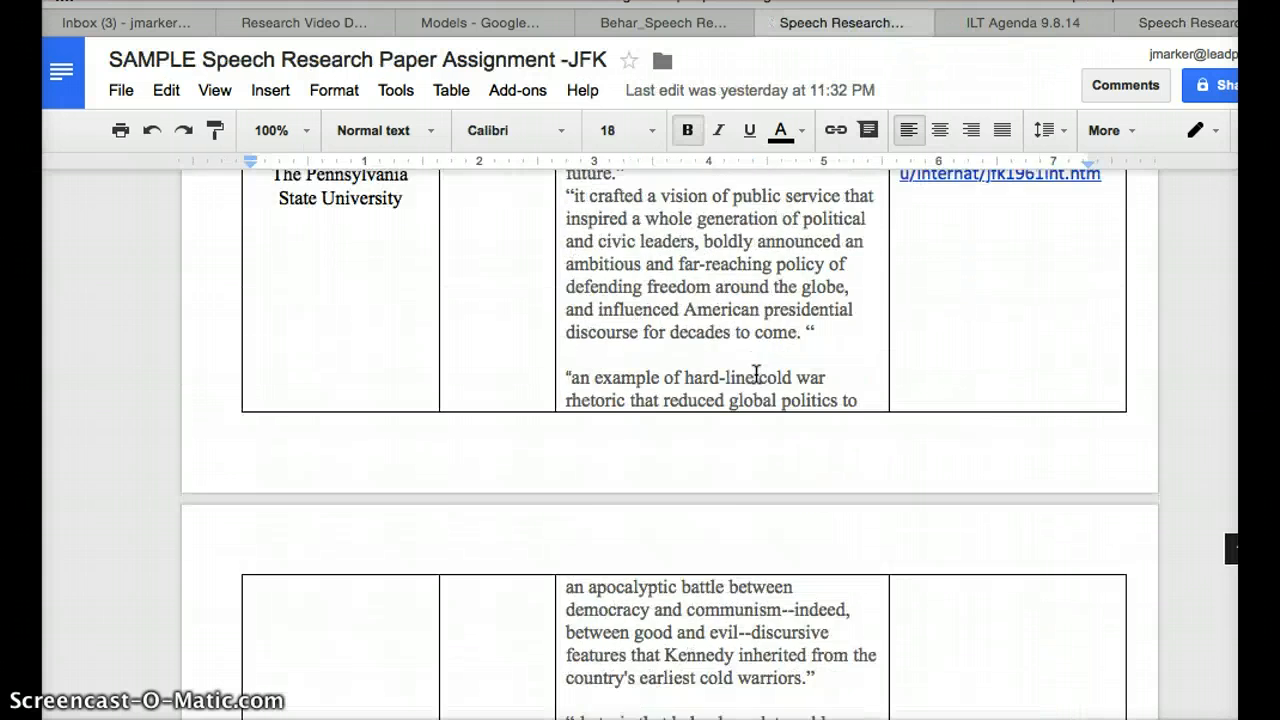
pyautogui.scroll(10, 756, 372)
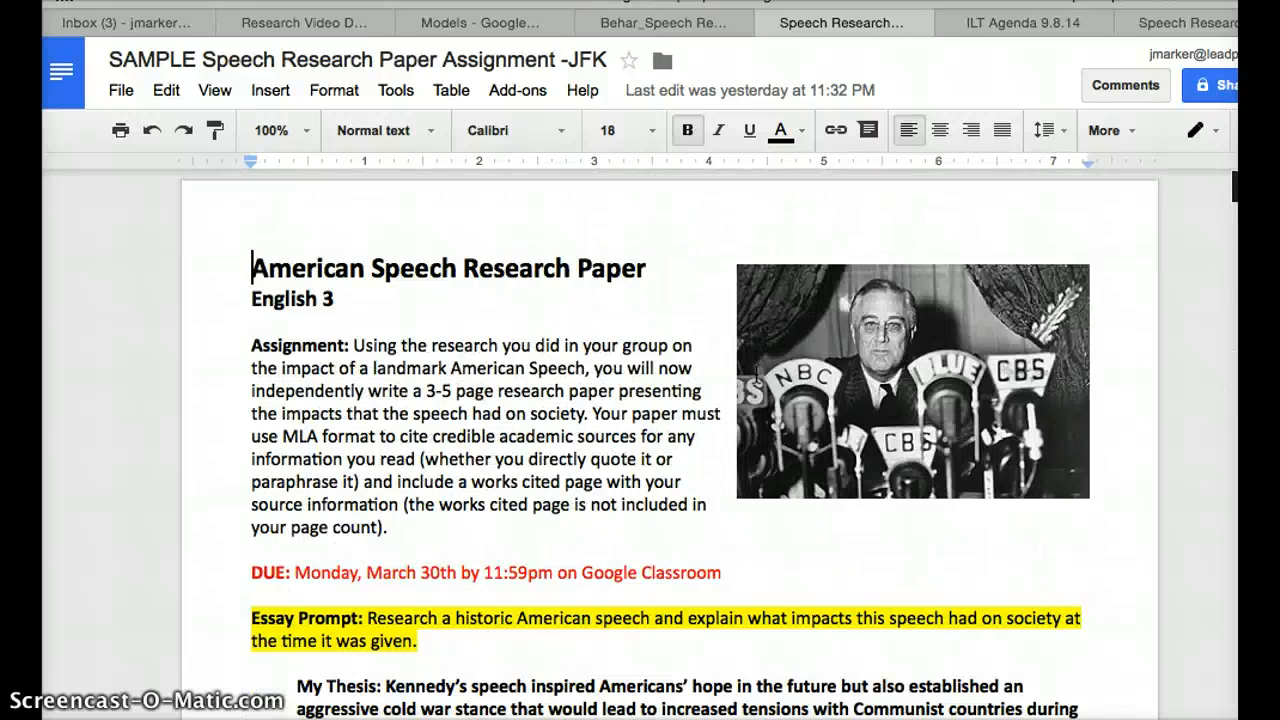
pyautogui.scroll(-15, 756, 372)
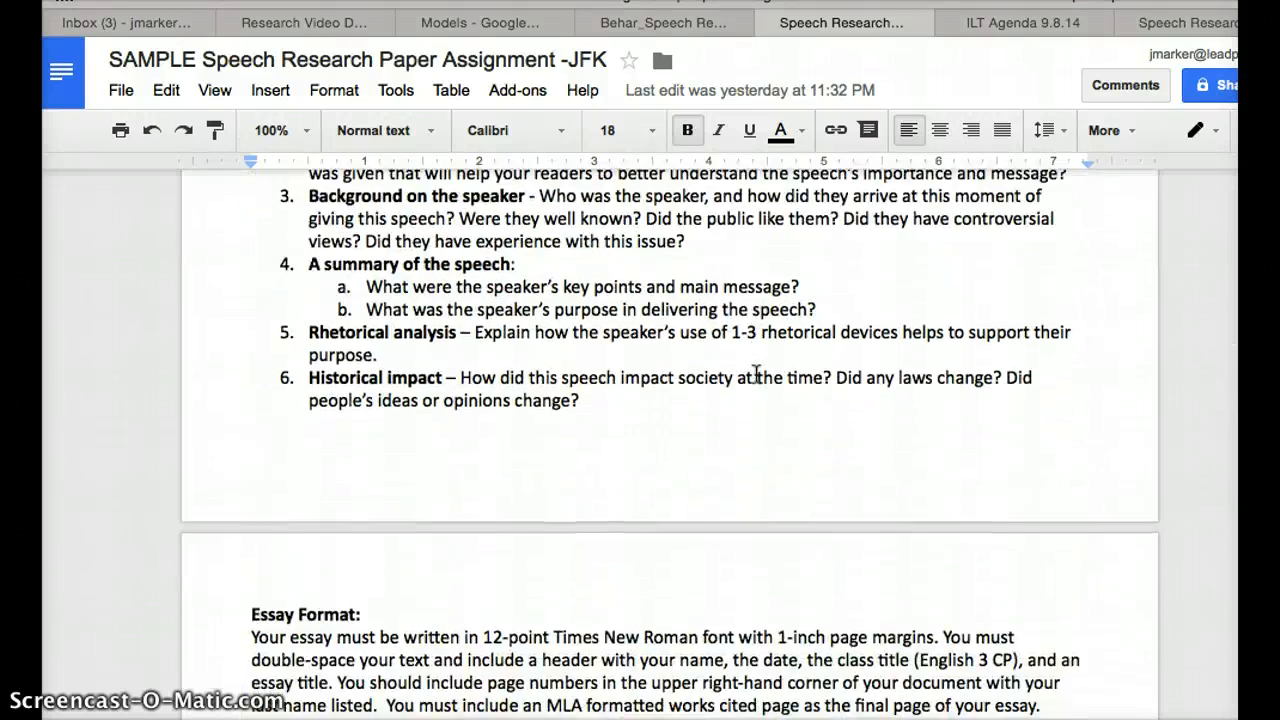
pyautogui.scroll(-5, 756, 374)
pyautogui.click(413, 341)
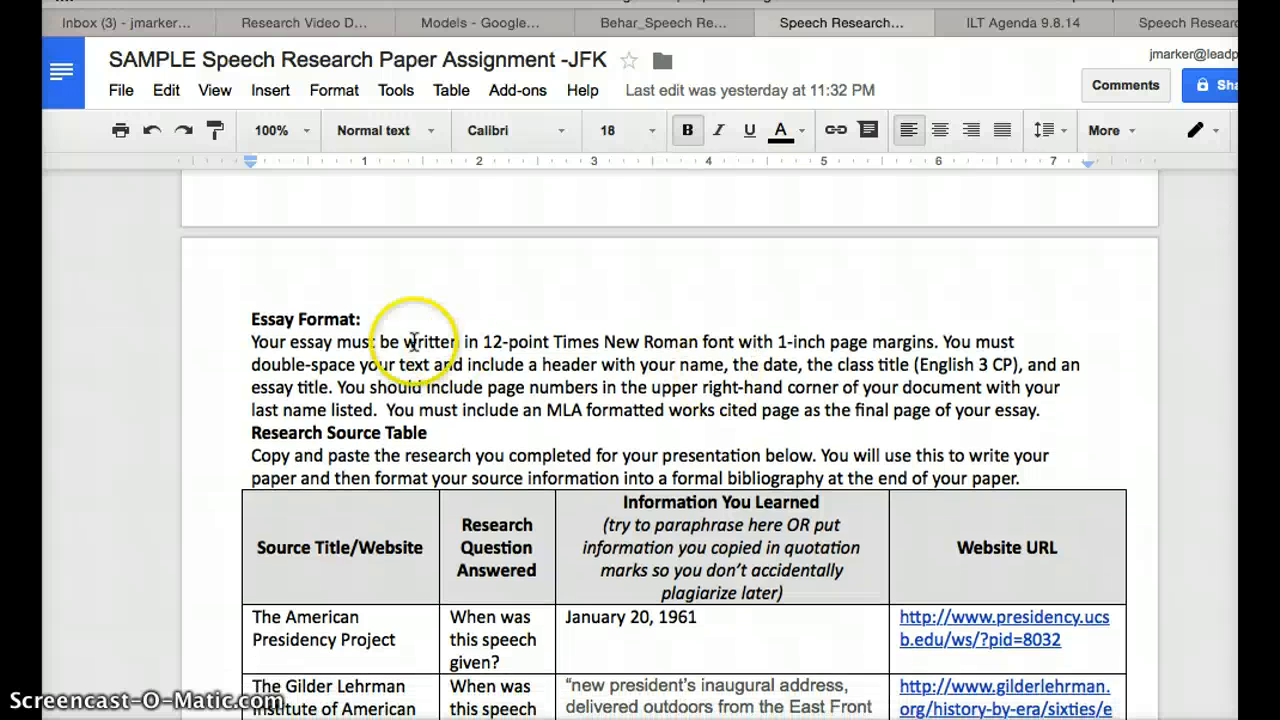
pyautogui.scroll(3, 337, 317)
pyautogui.scroll(-2, 300, 420)
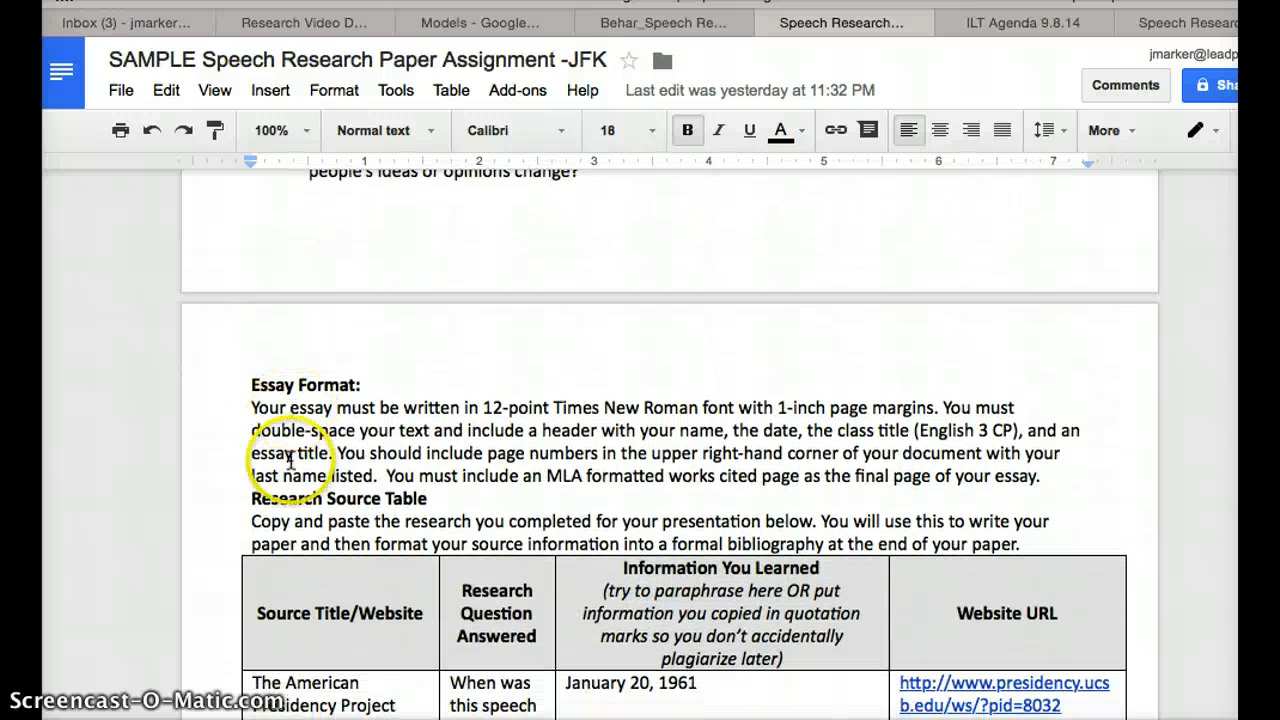
# Insert two blank lines above the Research Source Table heading and place the cursor at the start of the Essay Format paragraph.
pyautogui.click(250, 499)
pyautogui.press('Return')
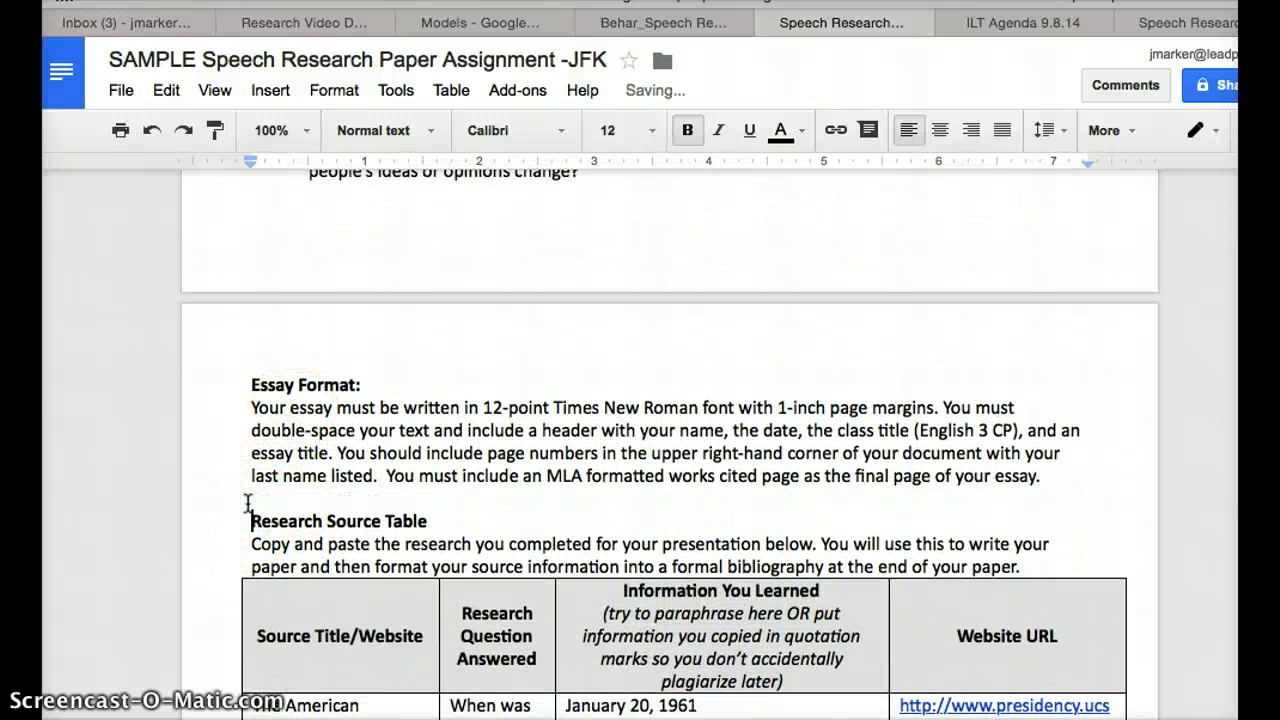
pyautogui.press('Return')
pyautogui.click(250, 407)
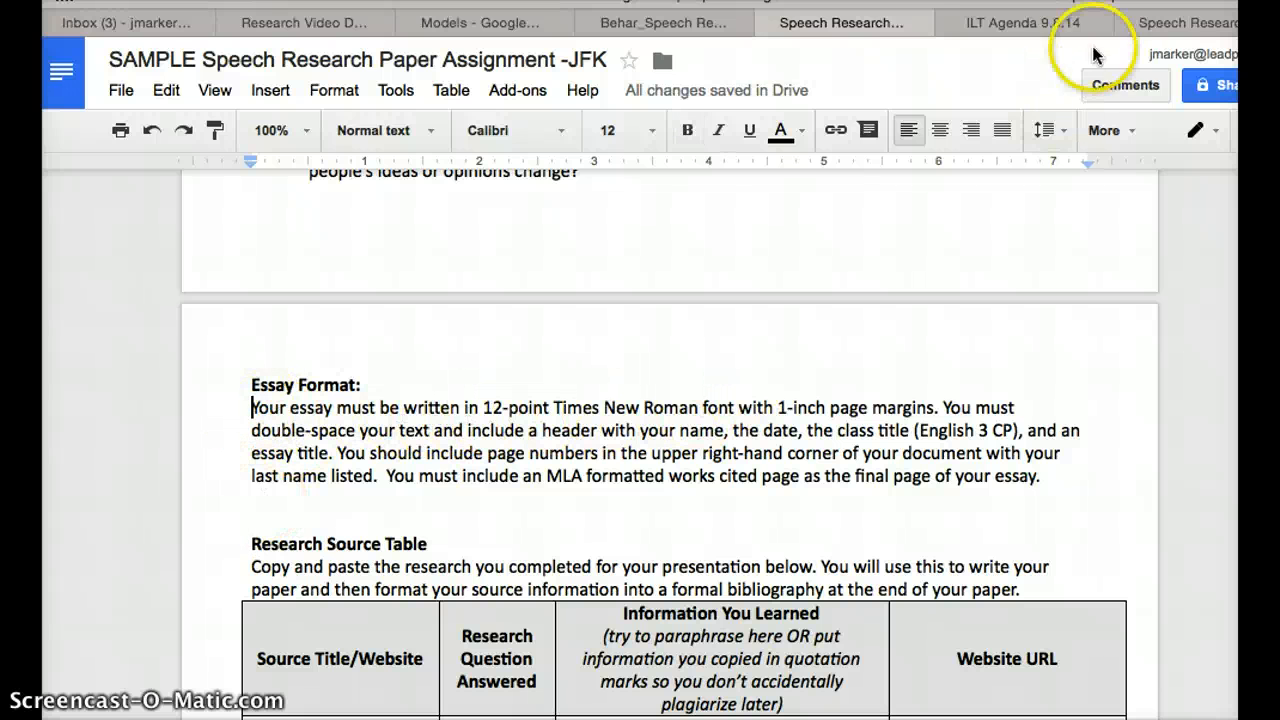
# In the blank speech research paper, set the font to Times New Roman at size 12.
pyautogui.click(1186, 22)
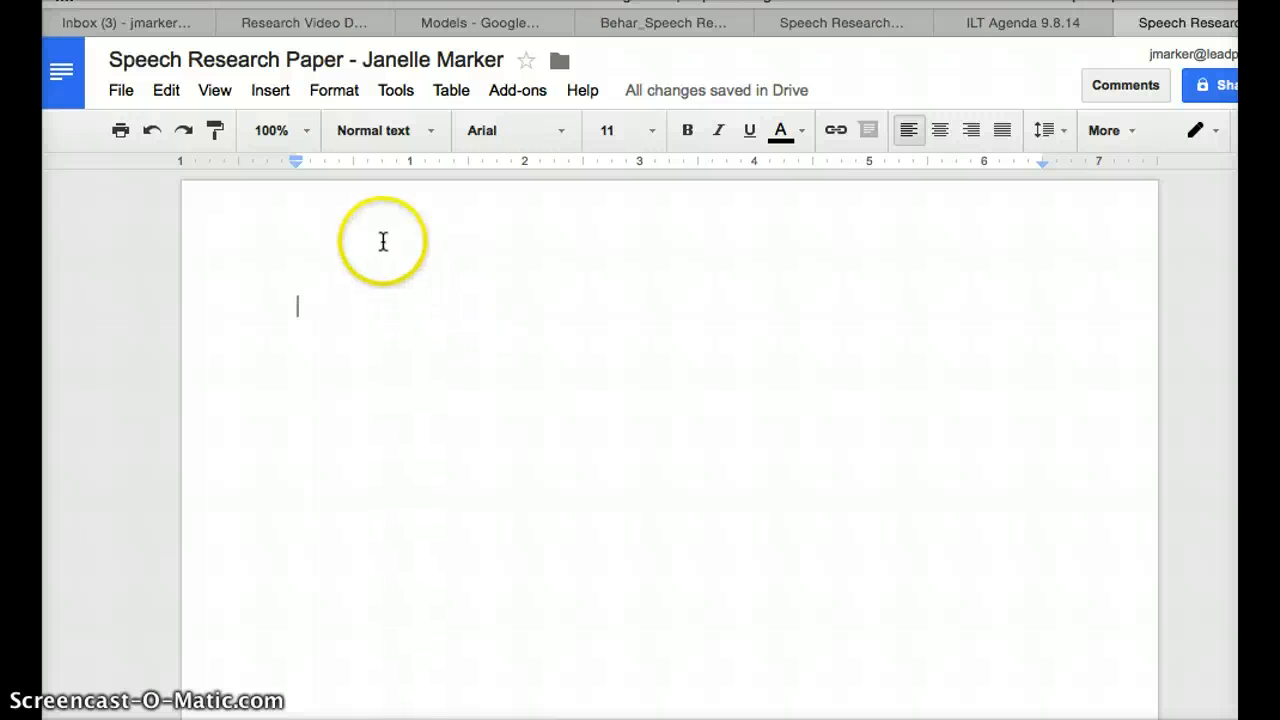
pyautogui.click(562, 137)
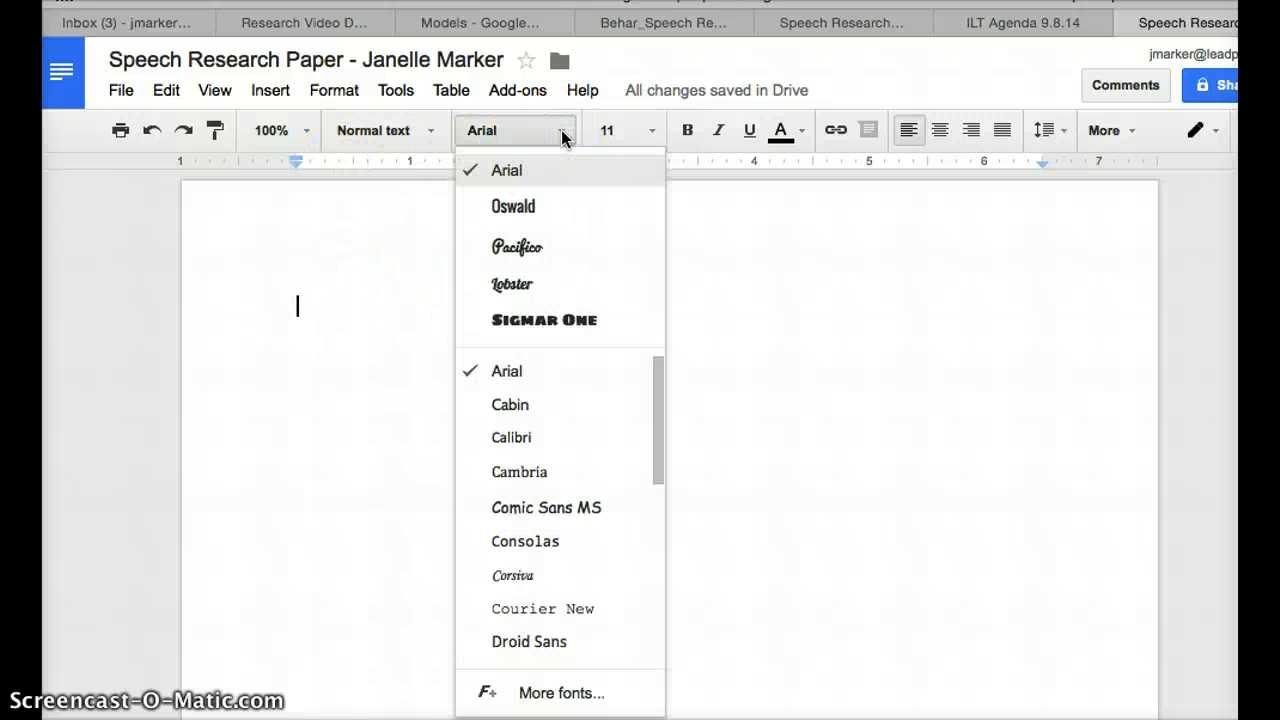
pyautogui.scroll(-5, 560, 457)
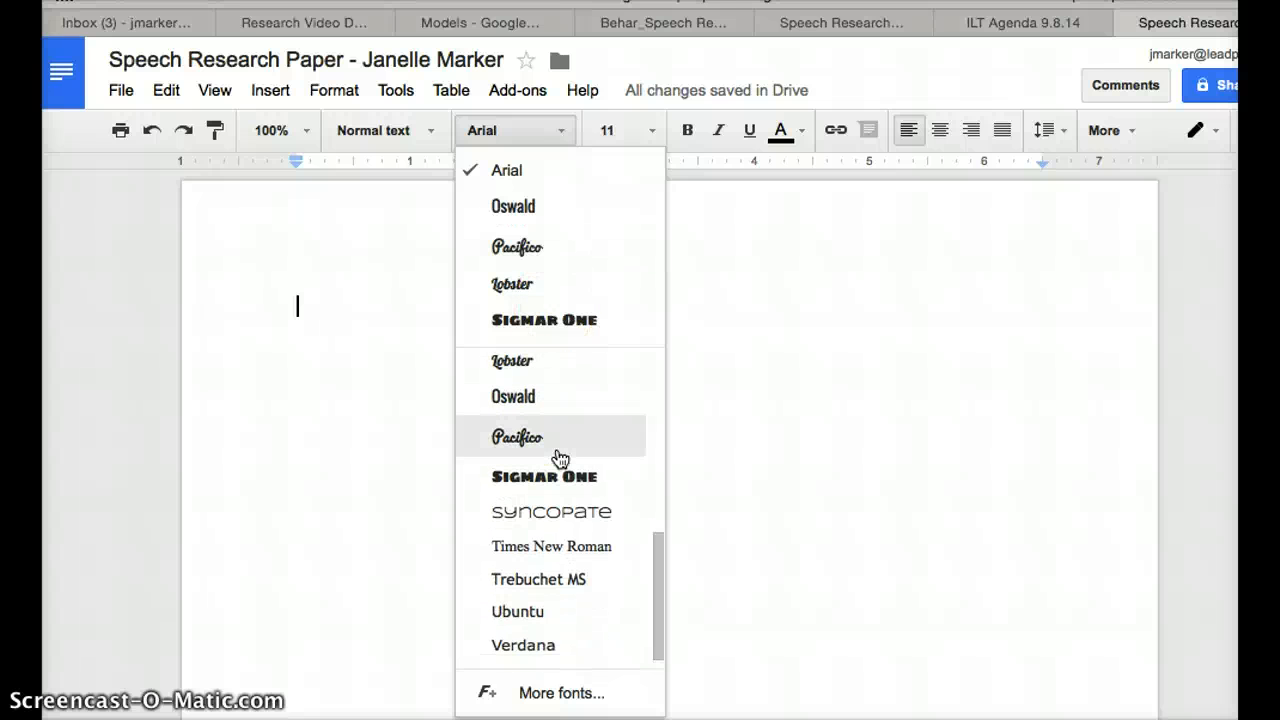
pyautogui.click(543, 548)
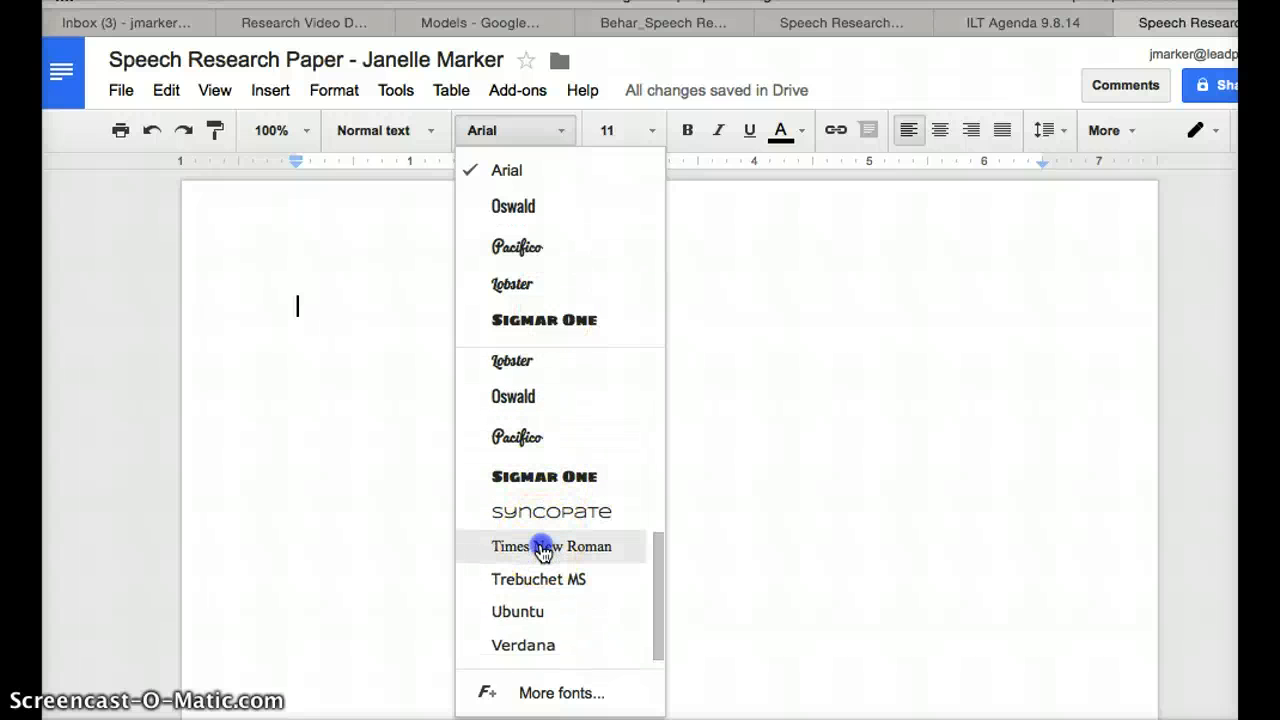
pyautogui.click(652, 130)
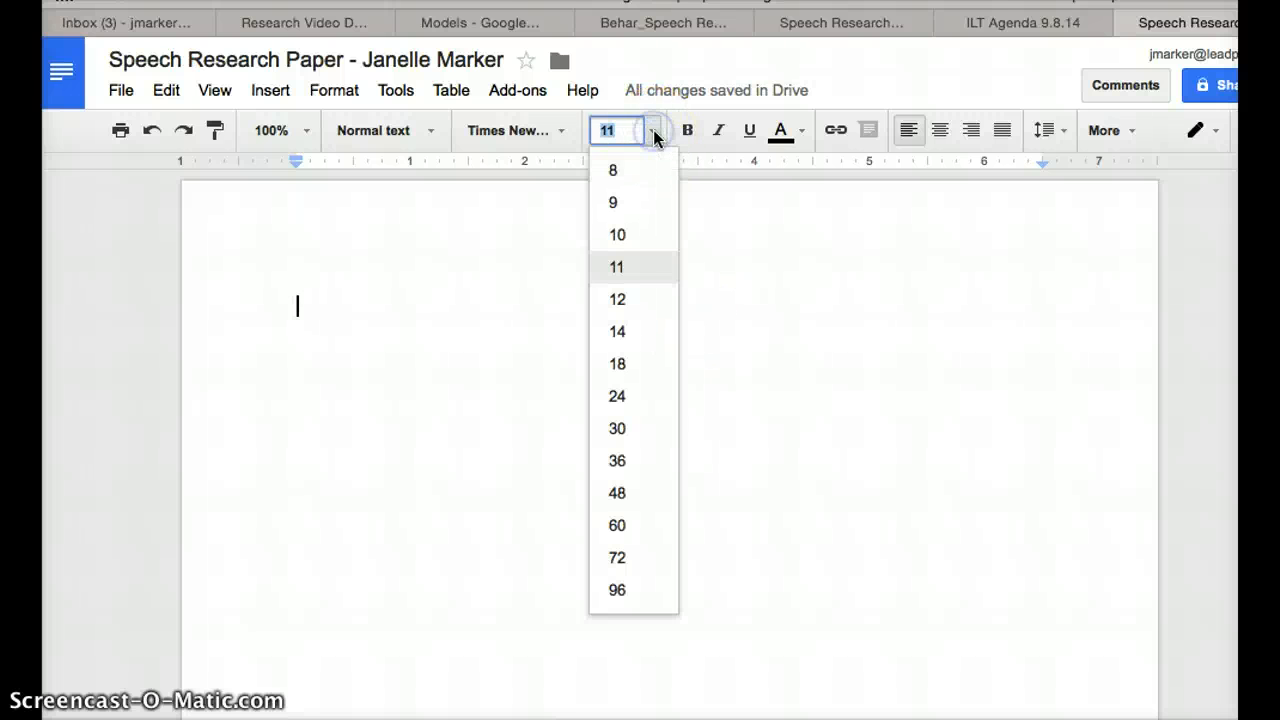
pyautogui.click(636, 301)
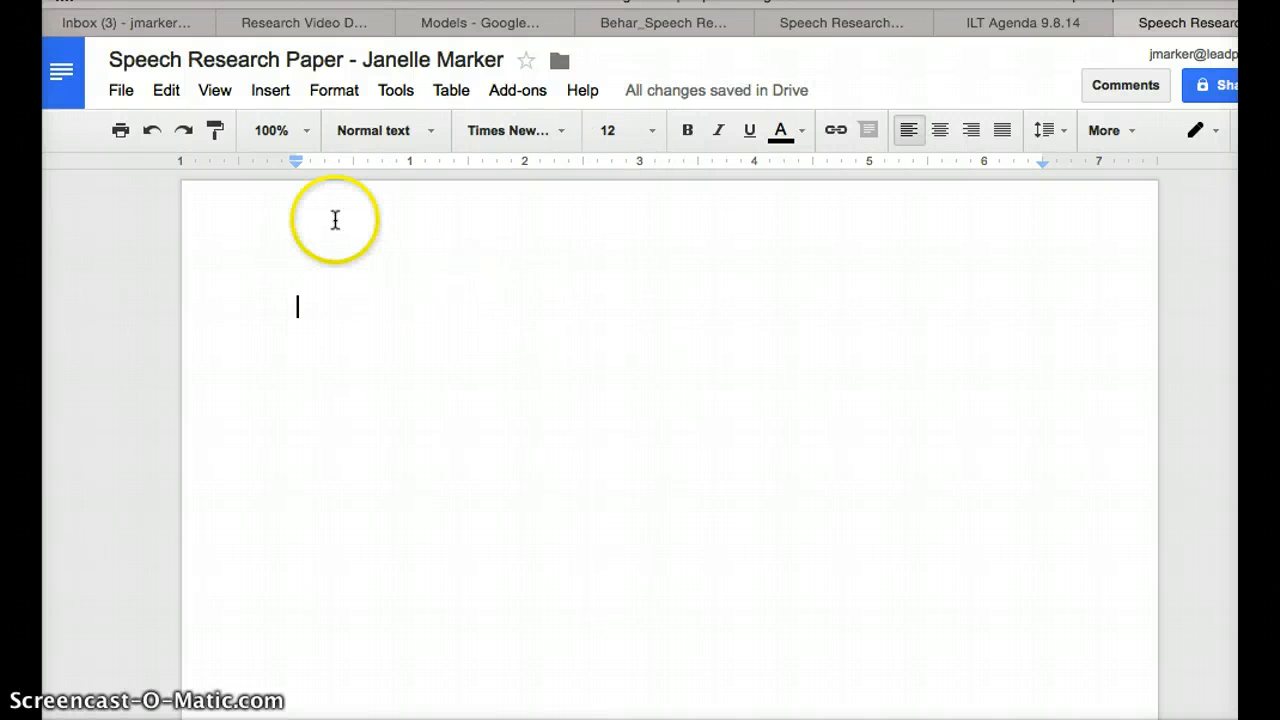
# Check the sample's margin requirement, and accept 1-inch margins on all sides in the research paper's page setup.
pyautogui.click(847, 23)
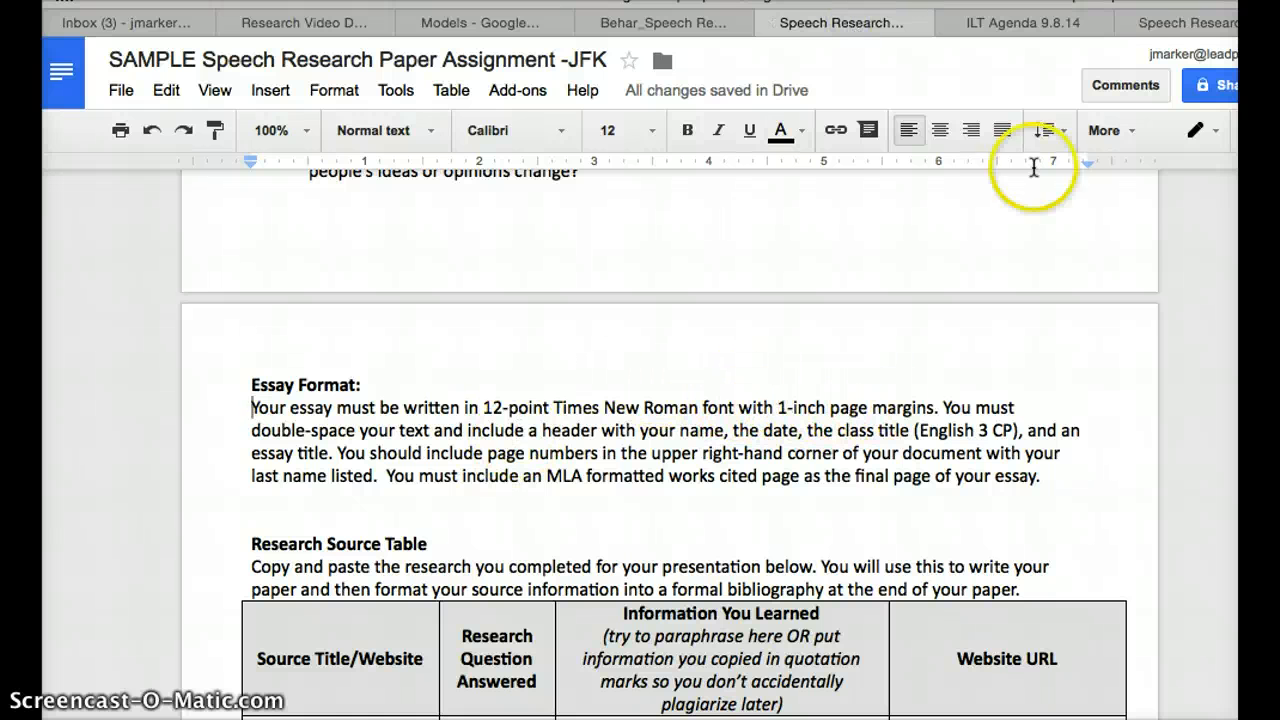
pyautogui.click(1170, 22)
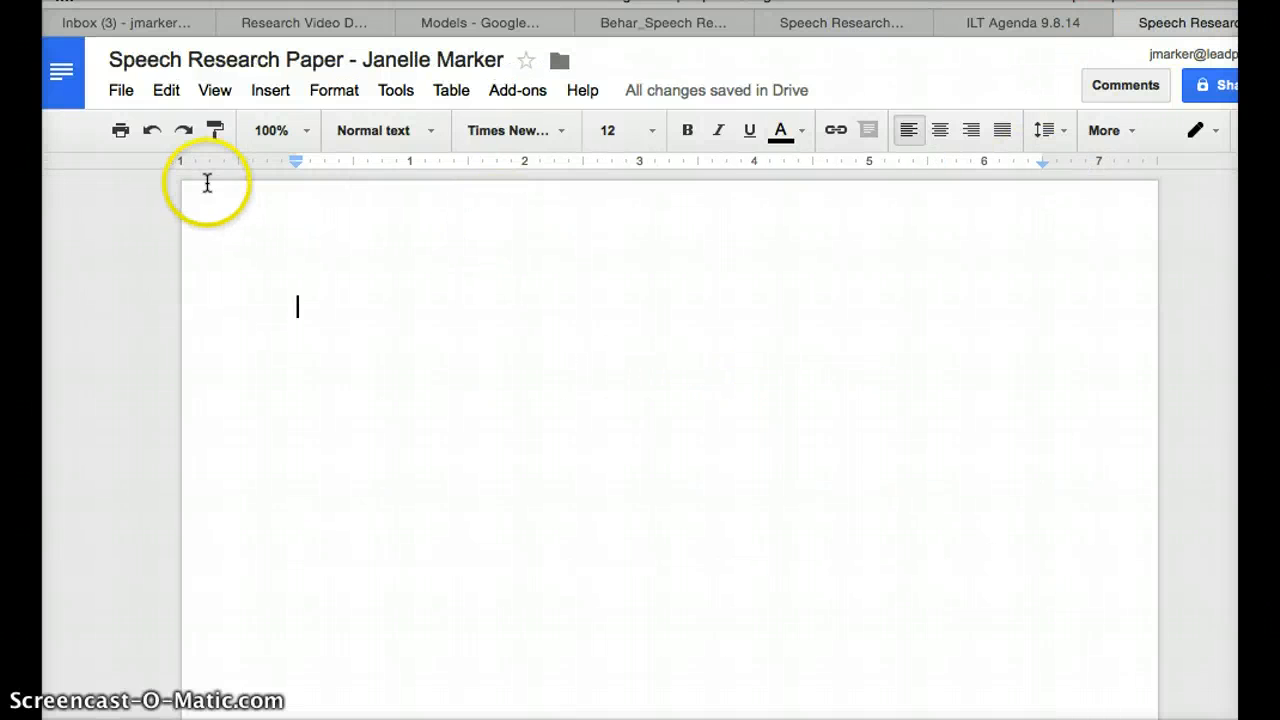
pyautogui.click(121, 92)
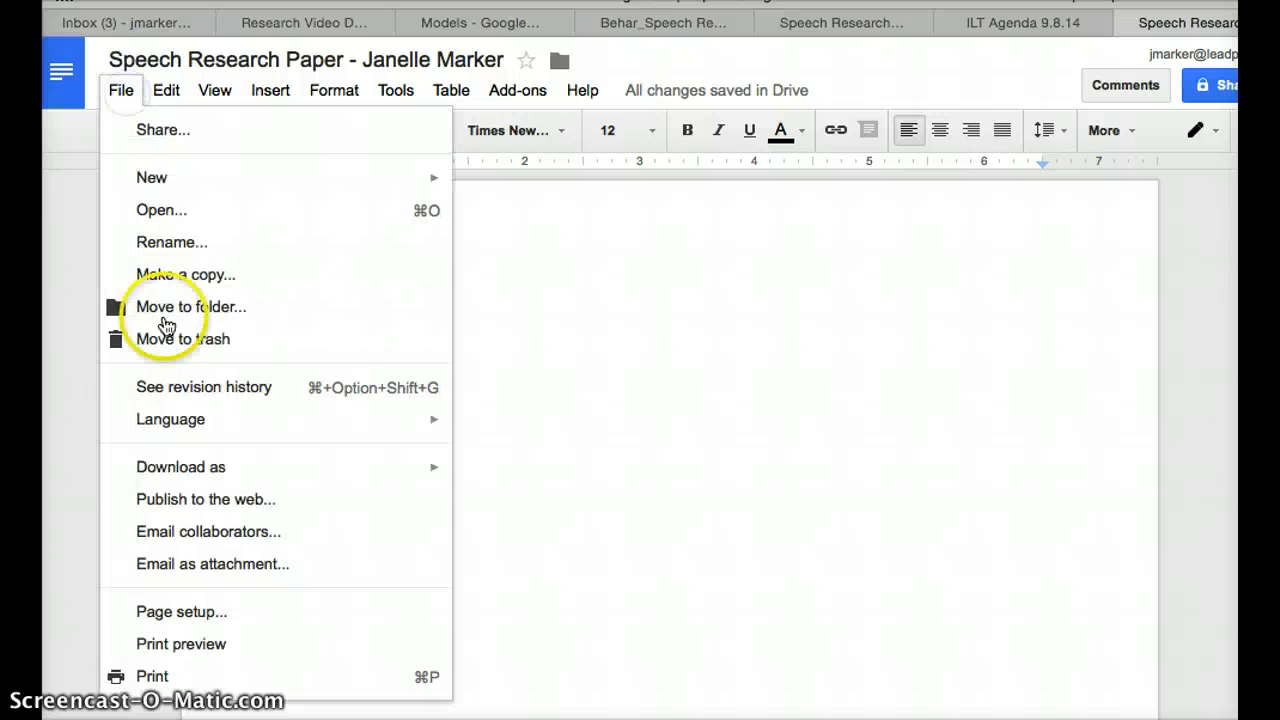
pyautogui.click(181, 612)
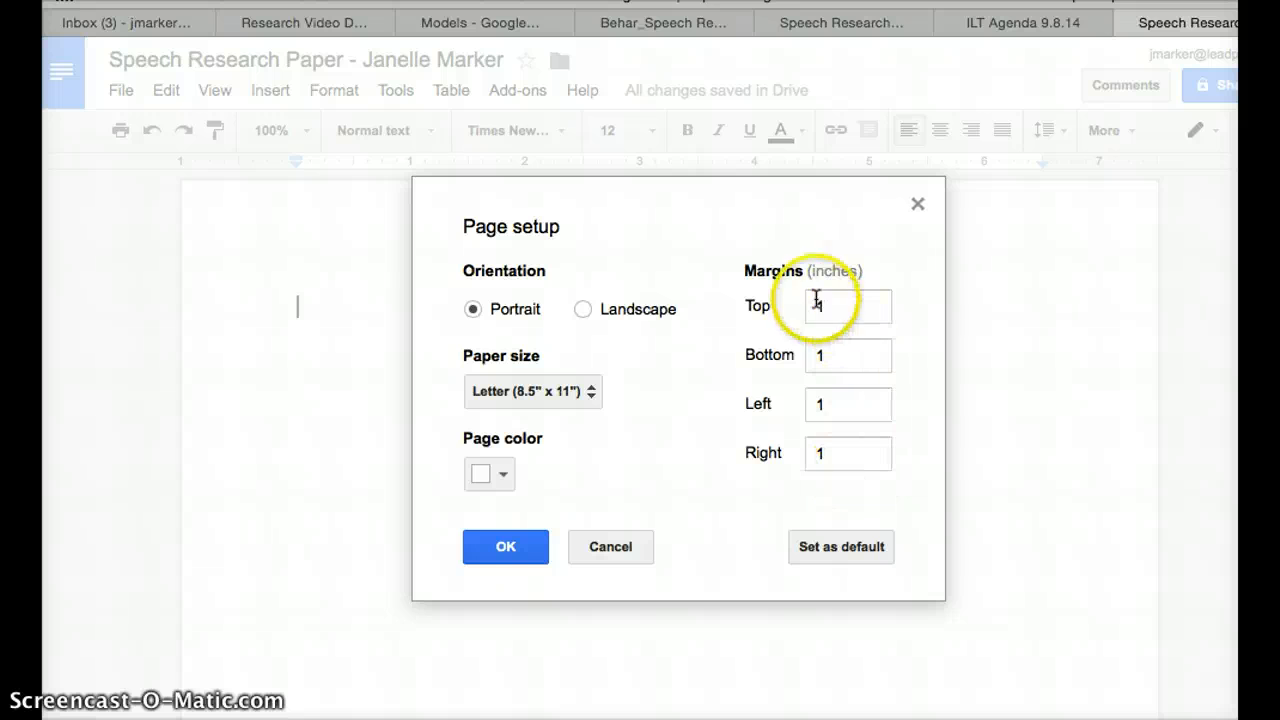
pyautogui.click(505, 547)
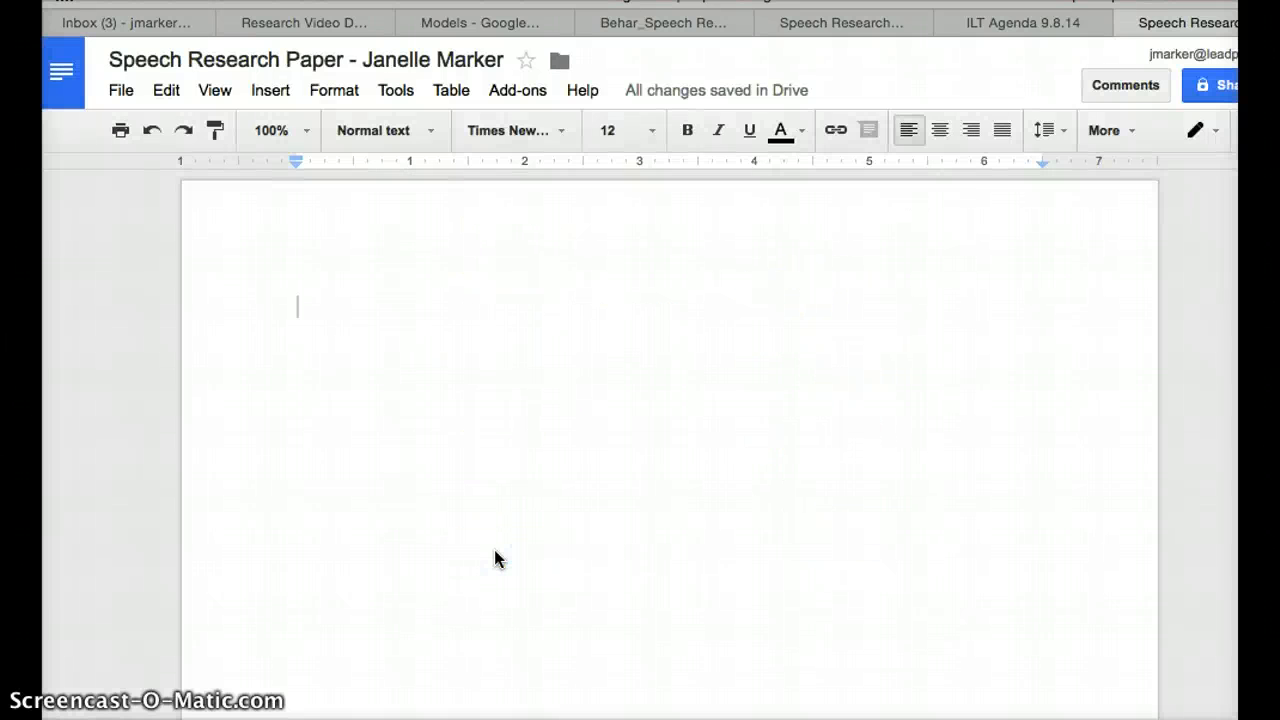
# Review the sample's spacing and header requirements, and set the research paper's line spacing to Double.
pyautogui.click(889, 22)
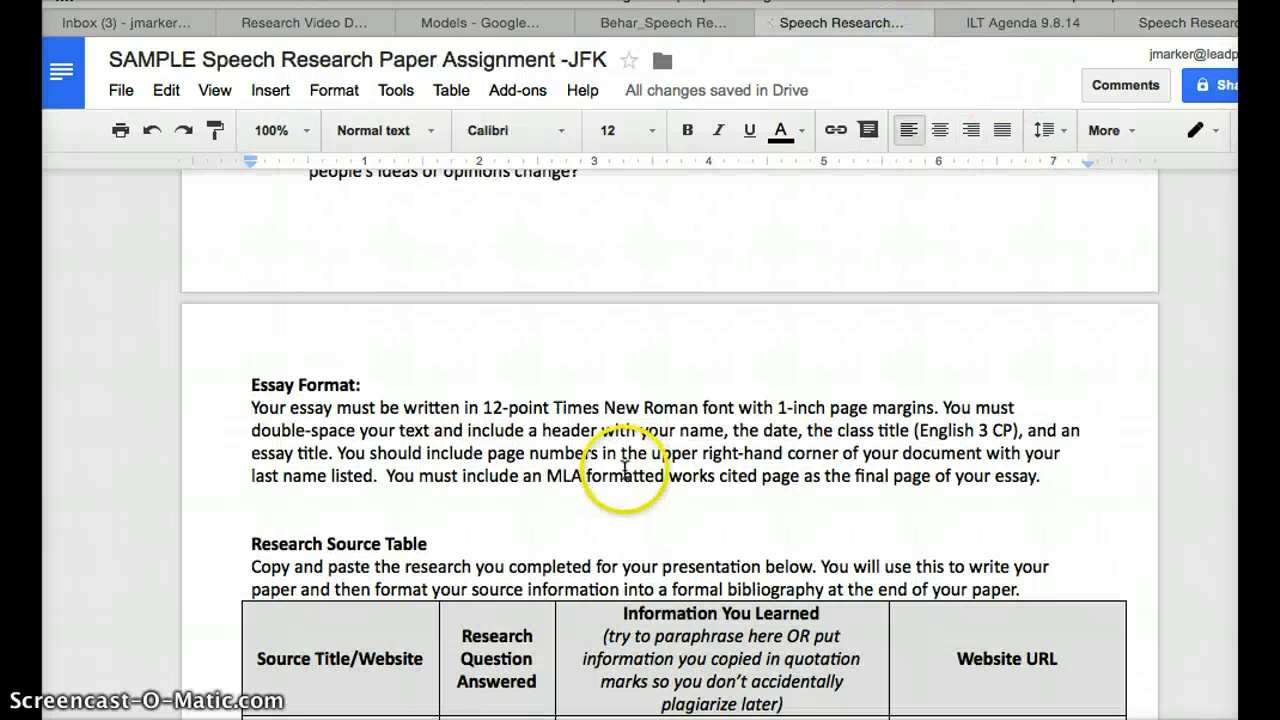
pyautogui.moveTo(433, 407); pyautogui.dragTo(808, 405)
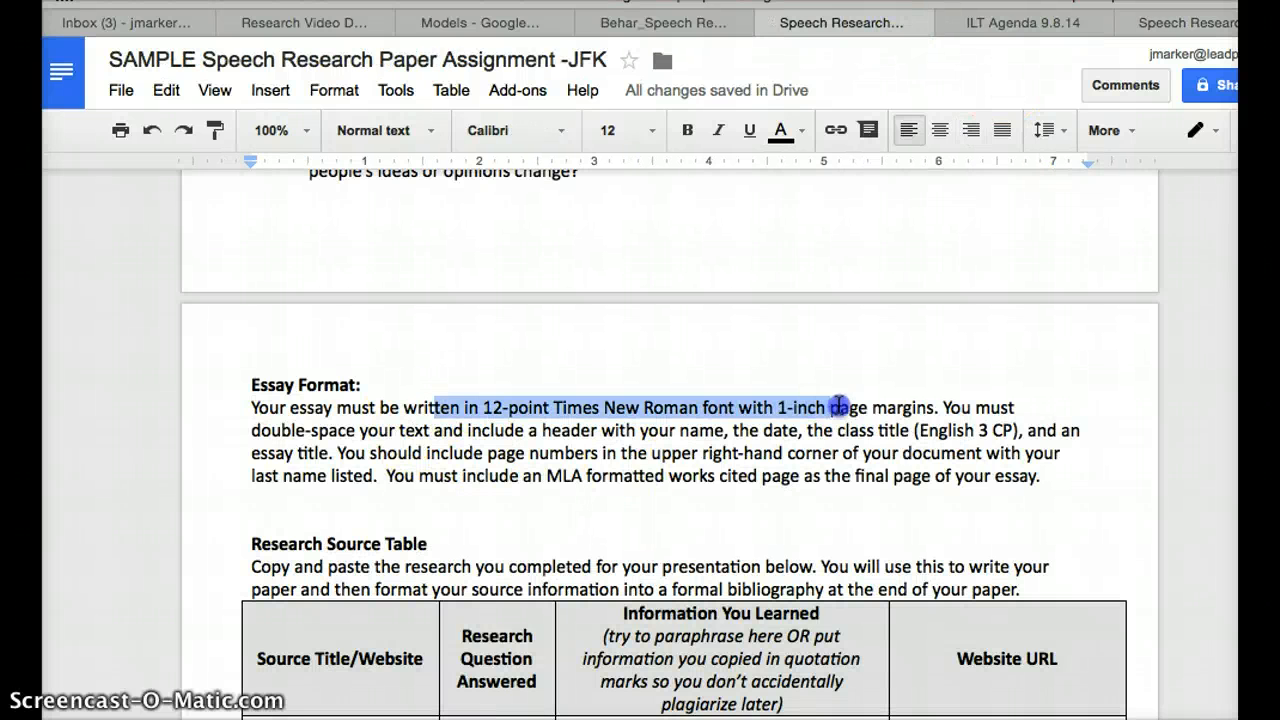
pyautogui.moveTo(905, 418); pyautogui.dragTo(408, 432)
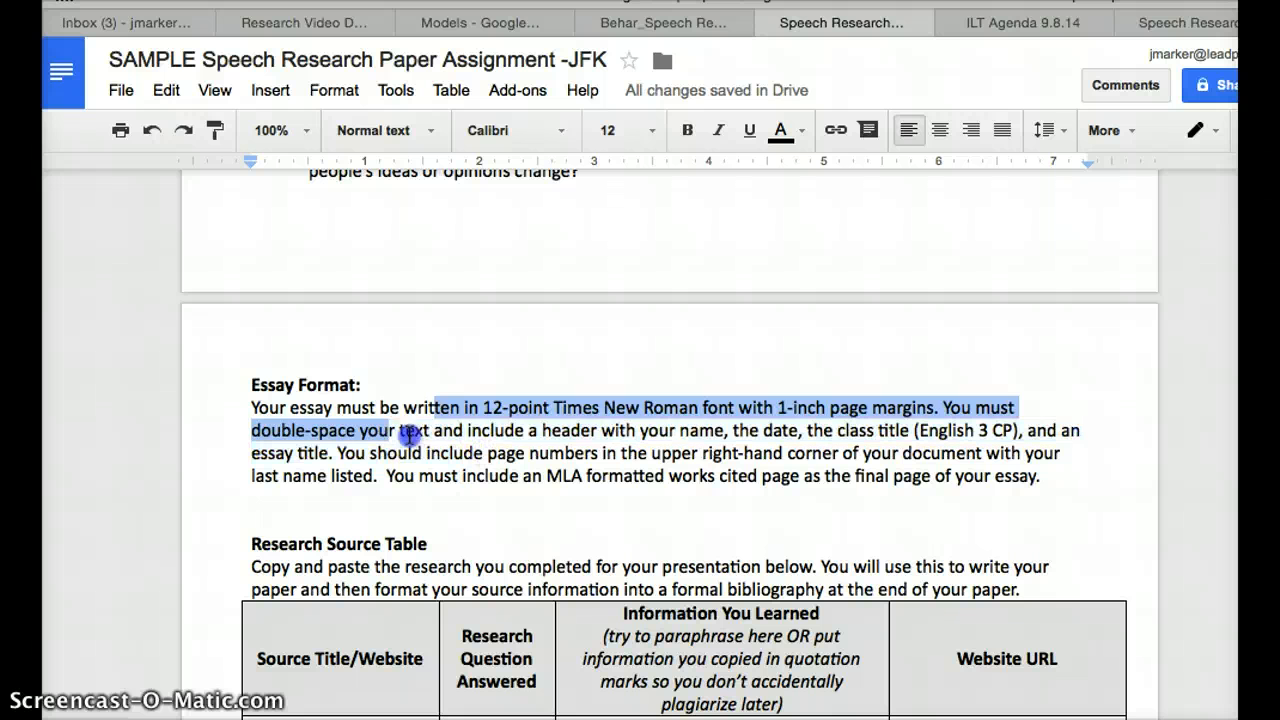
pyautogui.moveTo(494, 432); pyautogui.dragTo(565, 420)
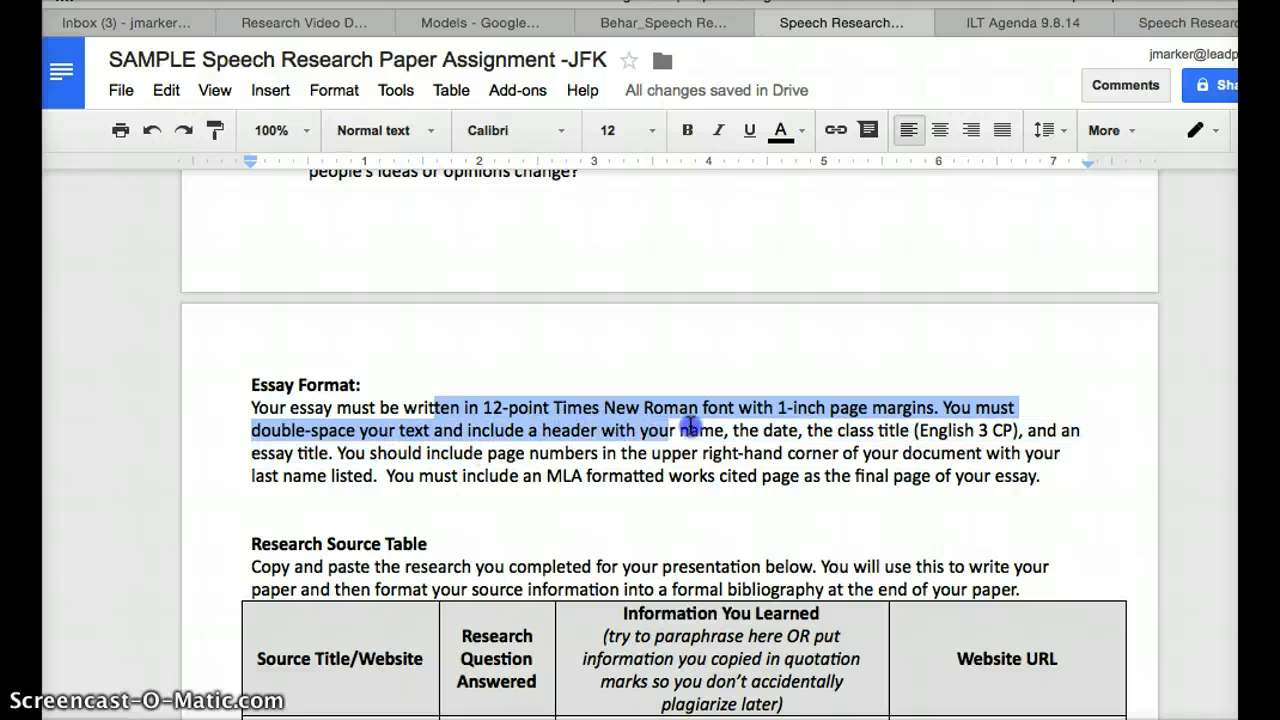
pyautogui.moveTo(690, 428); pyautogui.dragTo(973, 428)
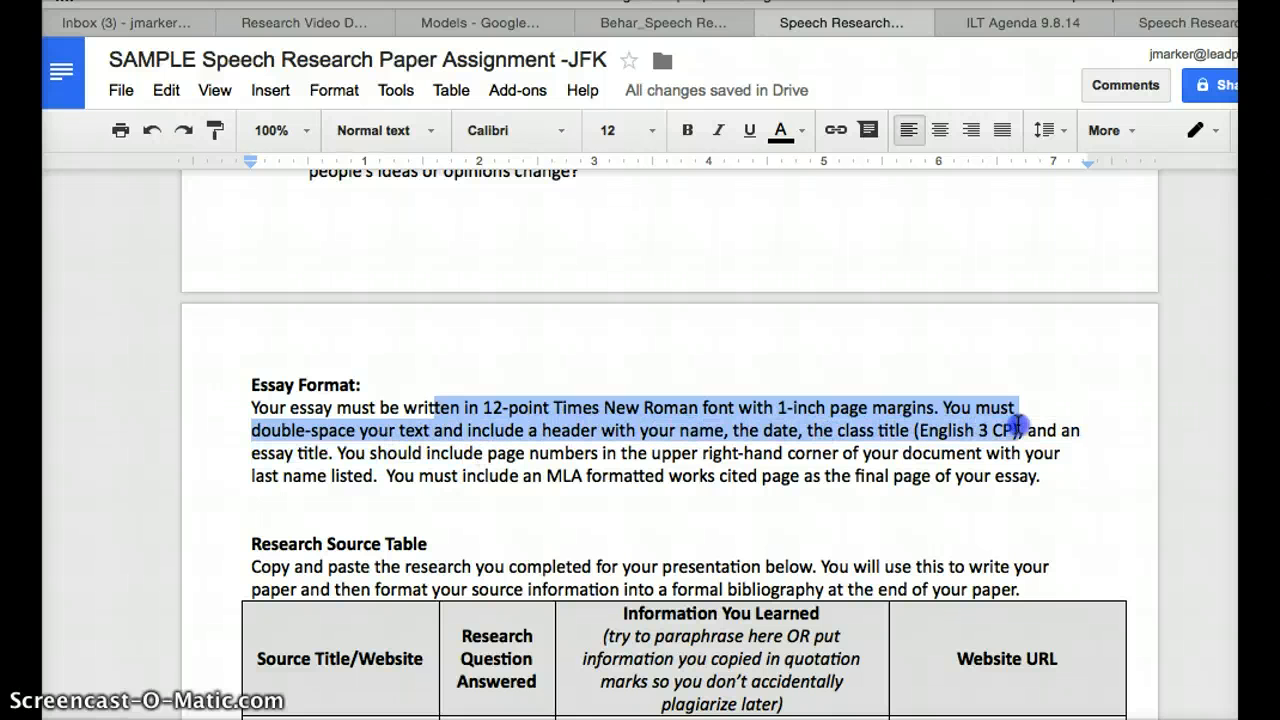
pyautogui.click(1185, 22)
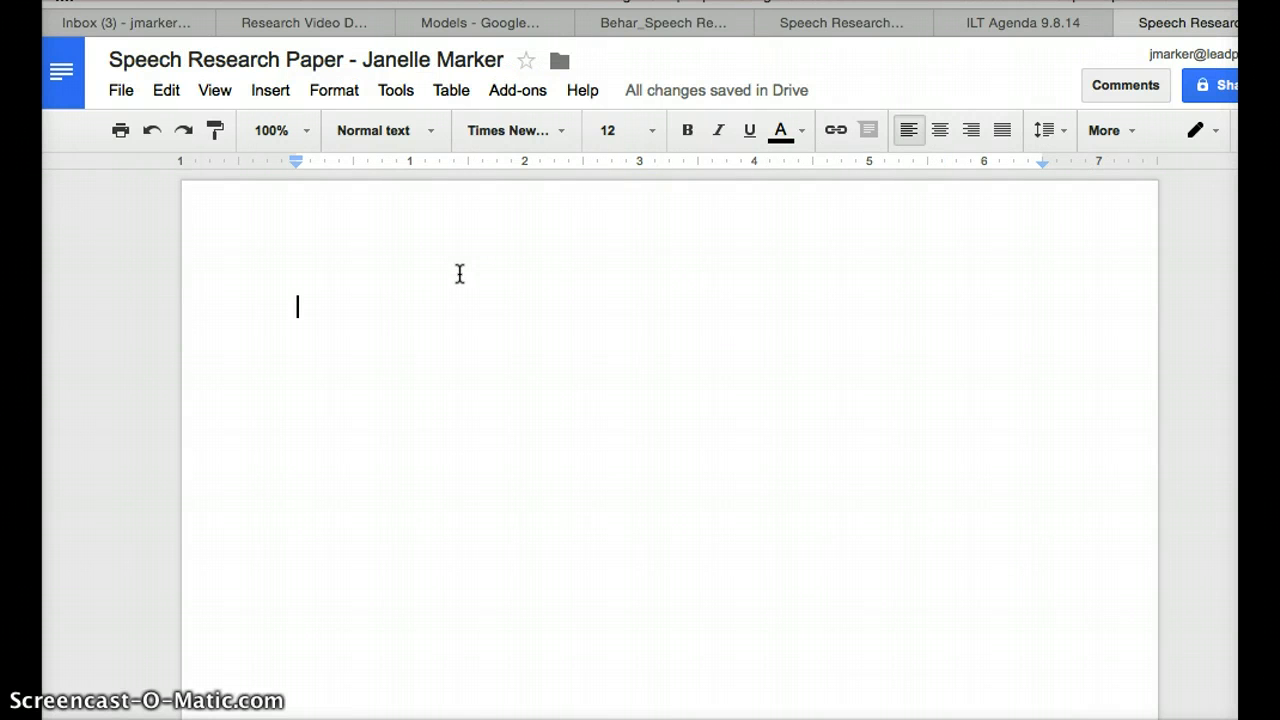
pyautogui.click(1052, 134)
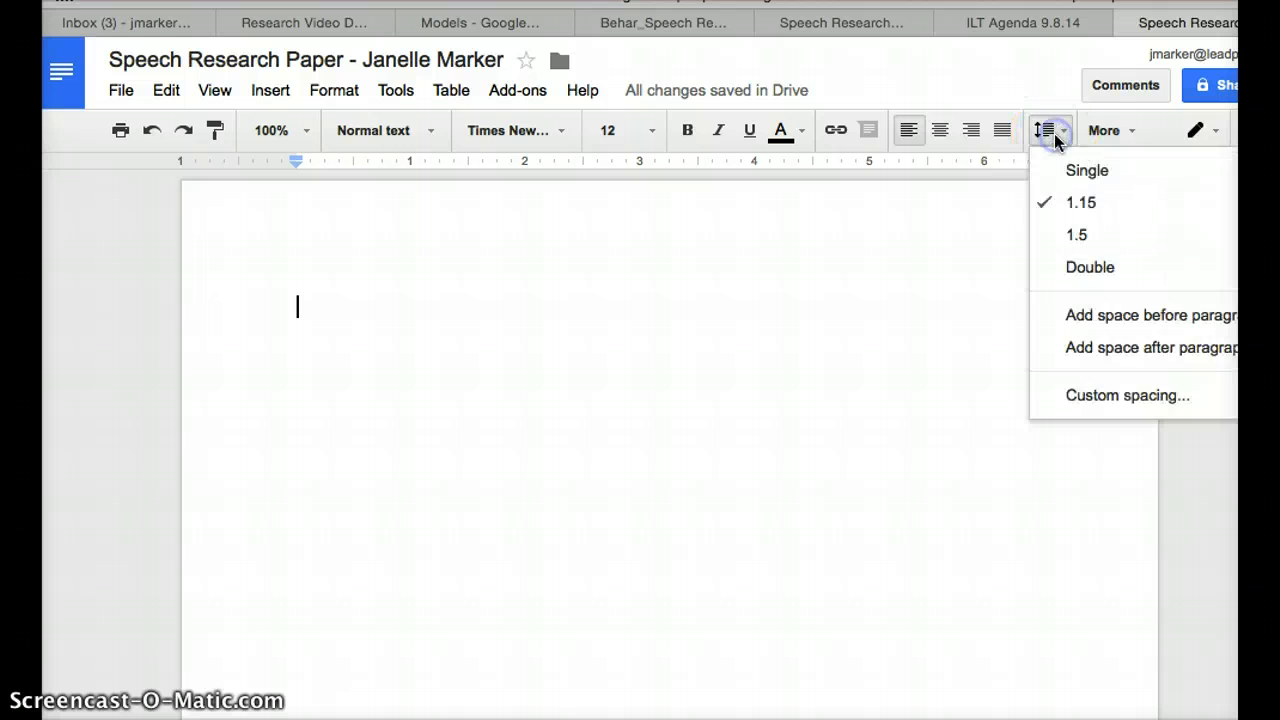
pyautogui.click(1040, 100)
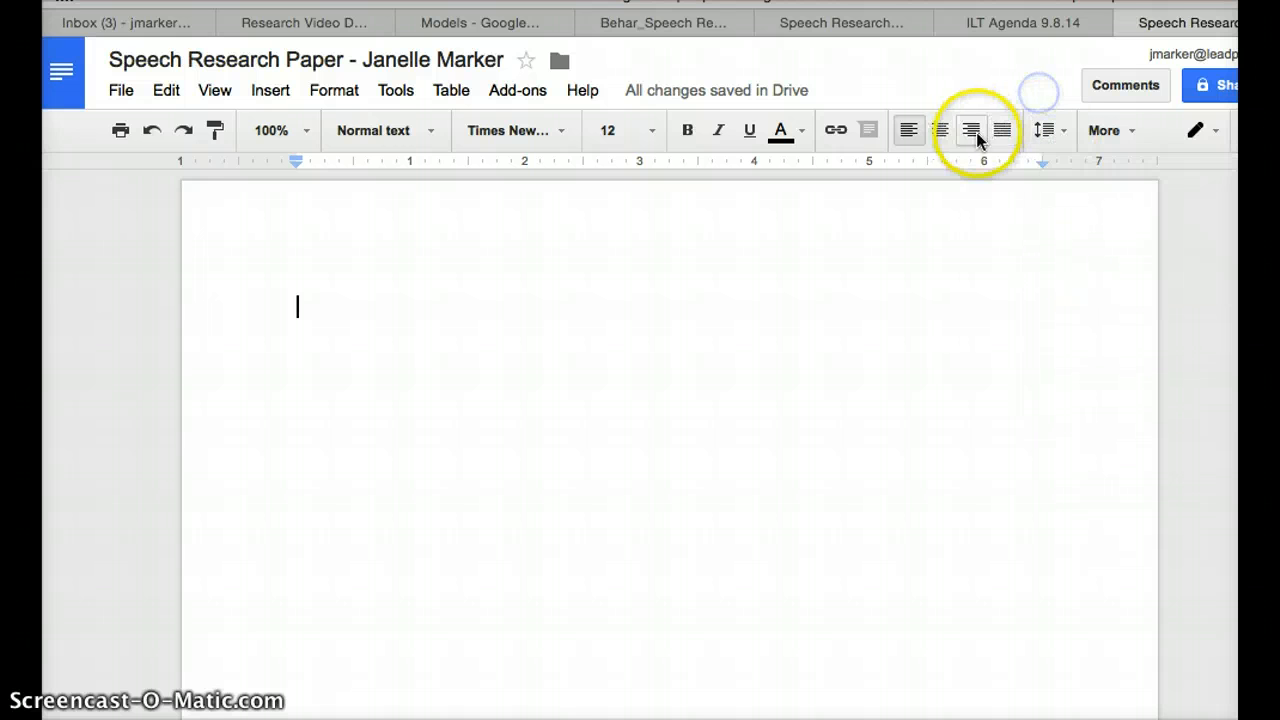
pyautogui.click(1050, 140)
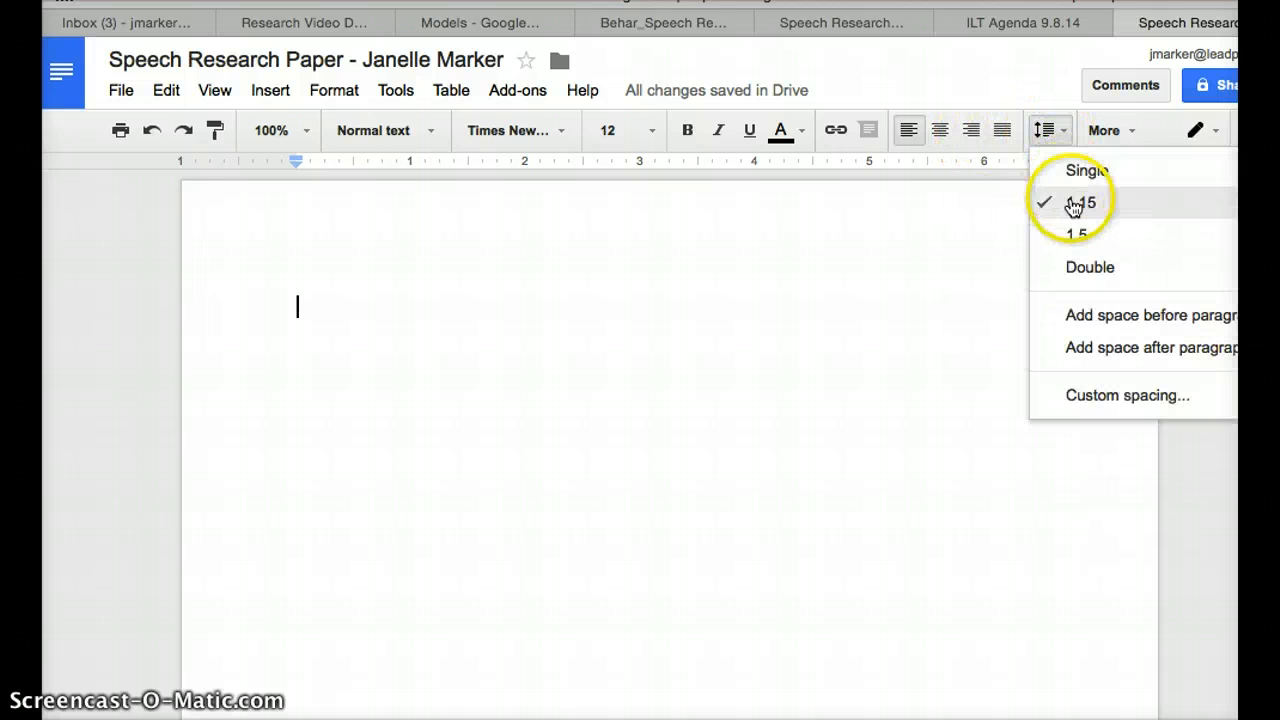
pyautogui.click(1082, 268)
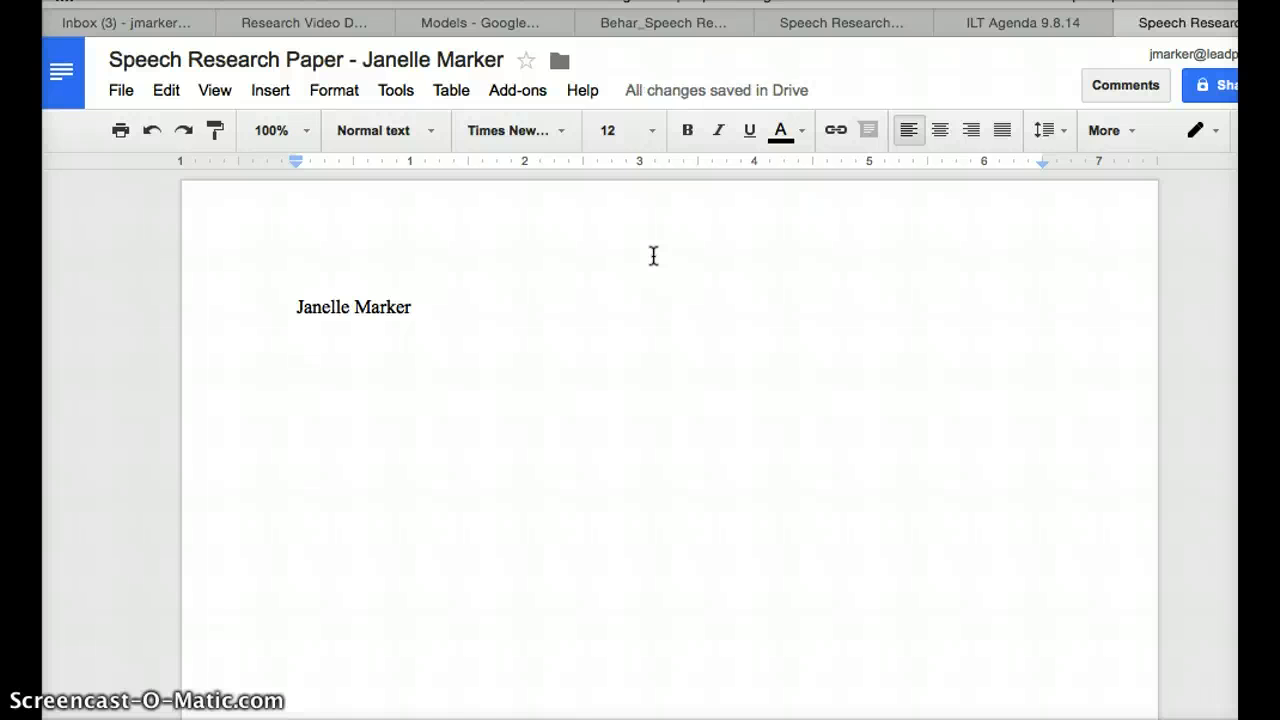
# Enter the essay heading on separate lines: the author's name, 3/30/15, English 3 CP and the title JFK Inaugural Address Analysis.
pyautogui.write('3/30/15')
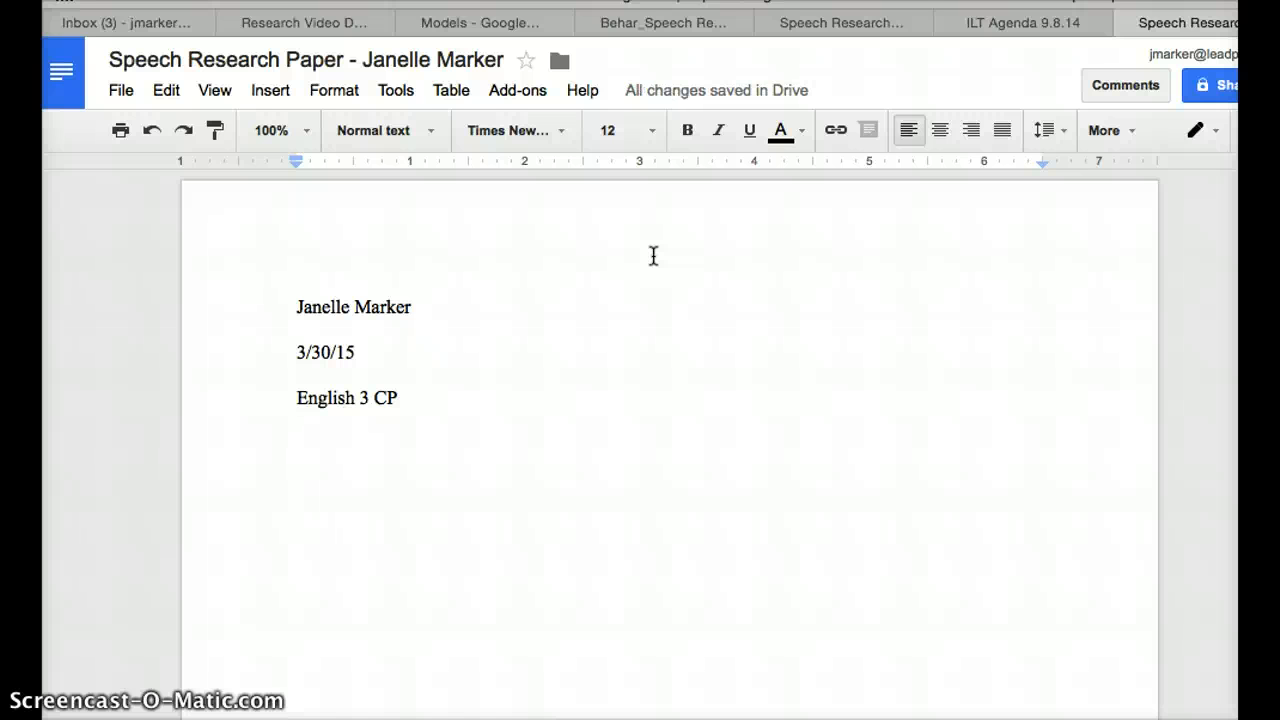
pyautogui.write('JFK Inaugura; Ad')
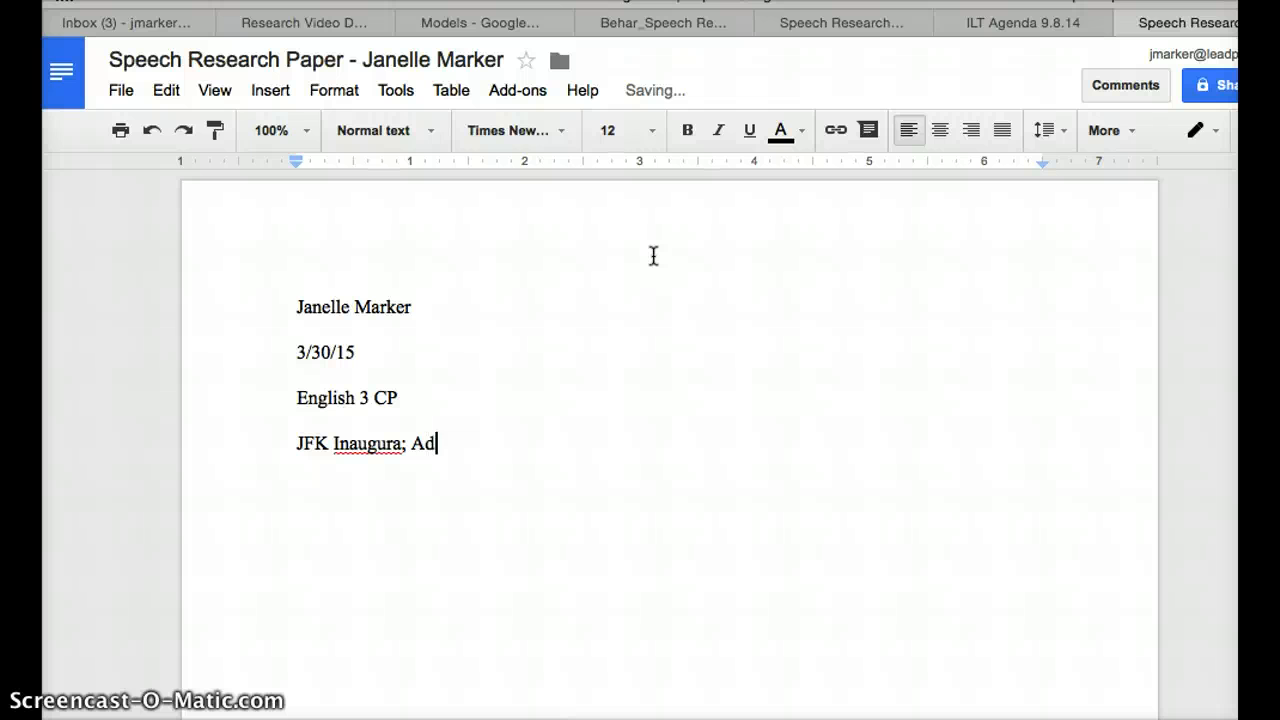
pyautogui.write('ss')
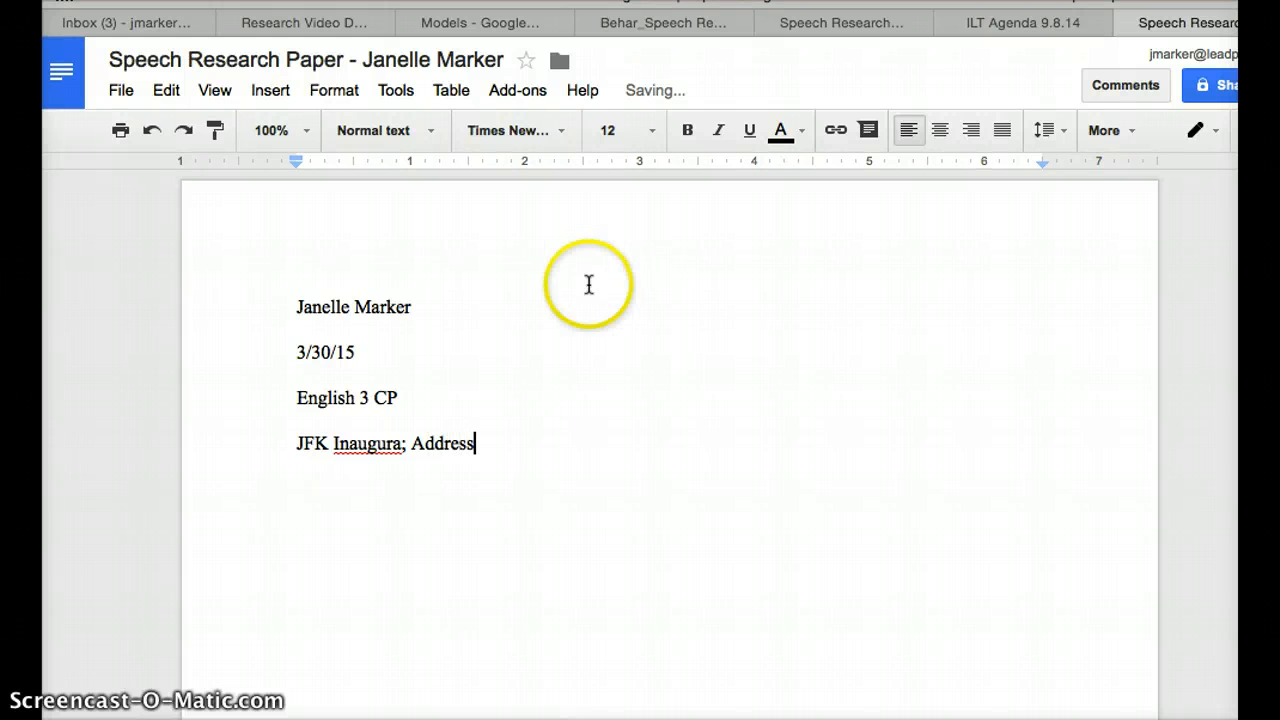
pyautogui.moveTo(403, 443); pyautogui.dragTo(409, 443)
pyautogui.write('l')
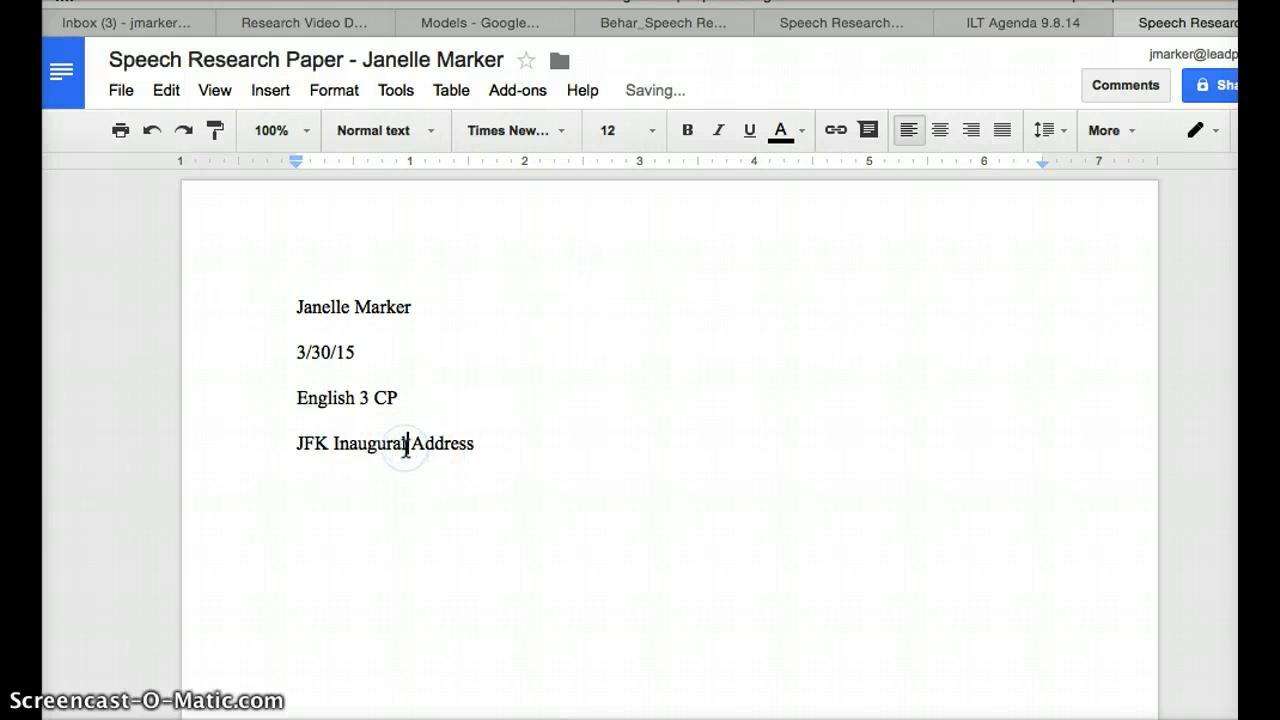
pyautogui.click(541, 442)
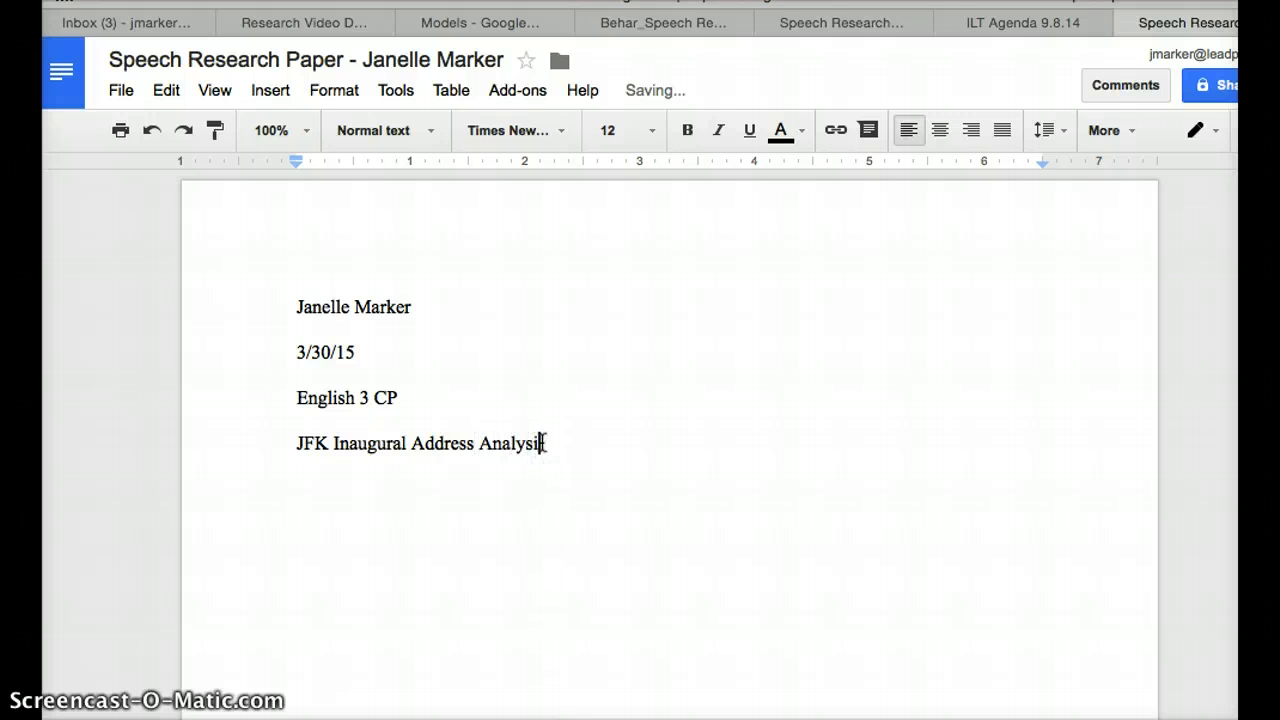
pyautogui.write('Analysis')
# Highlight the essay title line, JFK Inaugural Address Analysis, in yellow.
pyautogui.moveTo(574, 451); pyautogui.dragTo(296, 446)
pyautogui.click(801, 131)
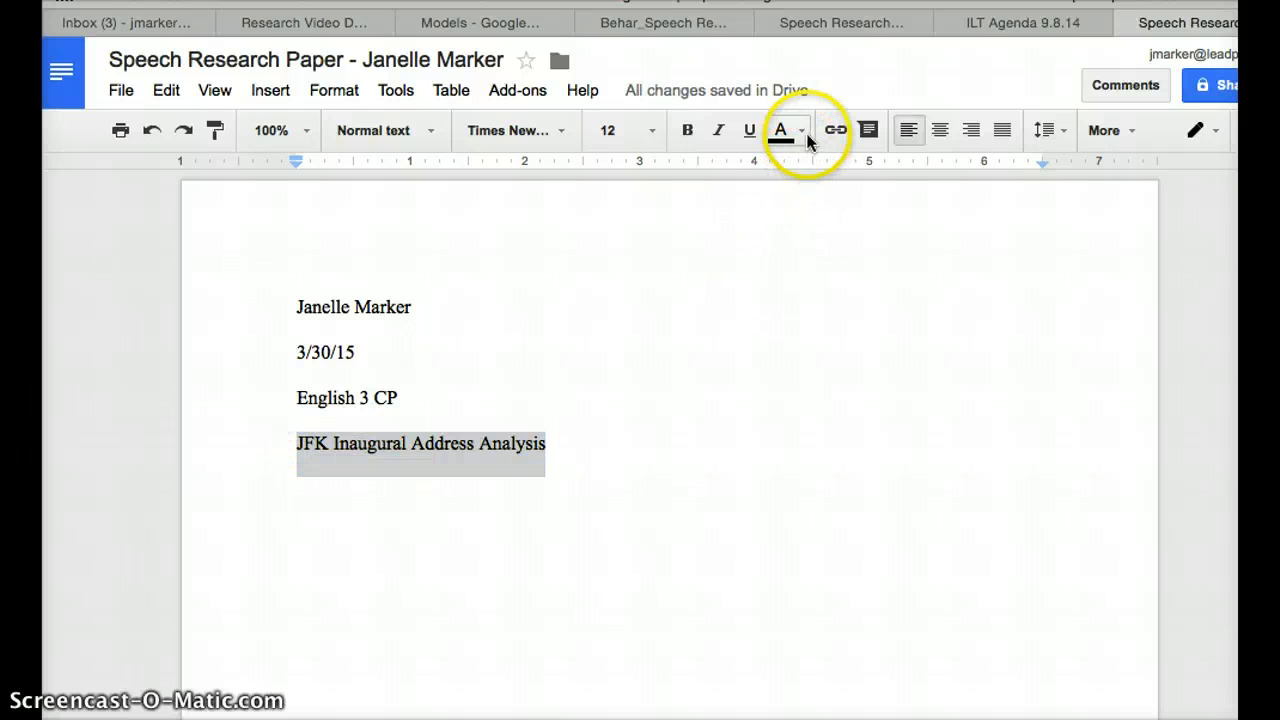
pyautogui.click(942, 176)
pyautogui.click(857, 271)
pyautogui.click(726, 394)
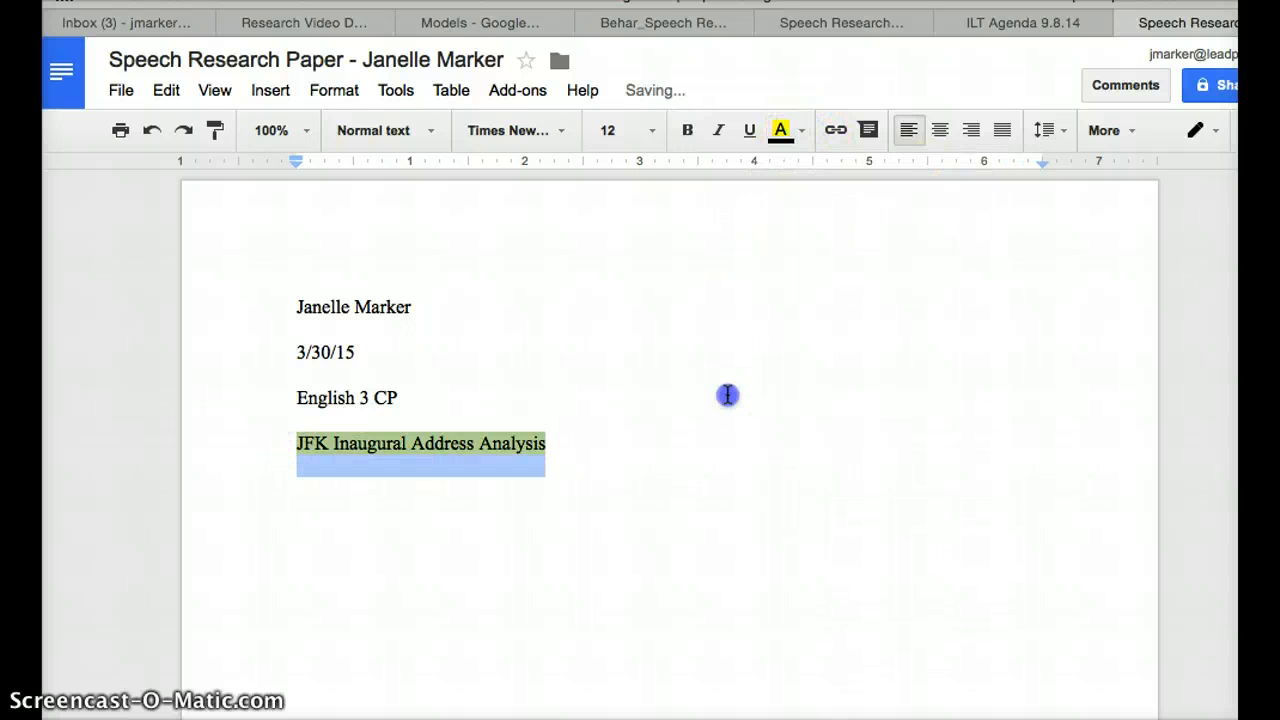
pyautogui.click(652, 433)
# Start a new line below the essay title and set its highlight color to None.
pyautogui.press('Return')
pyautogui.press('Return')
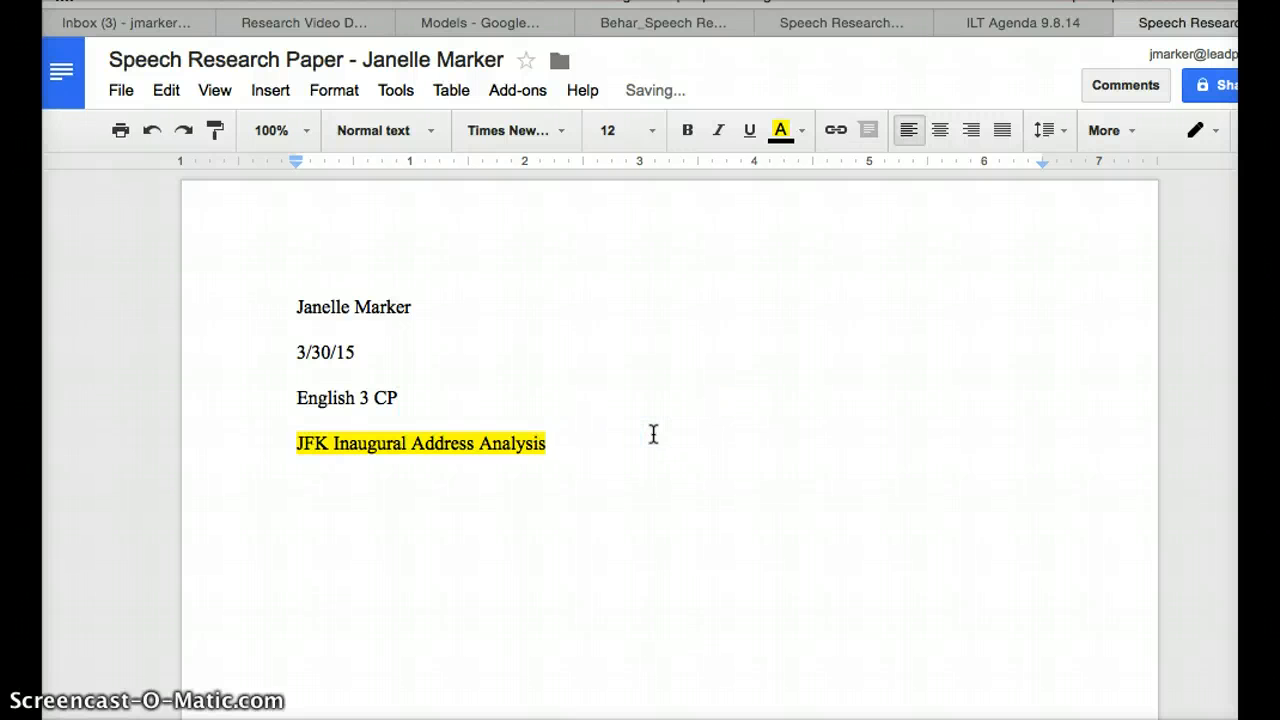
pyautogui.click(802, 131)
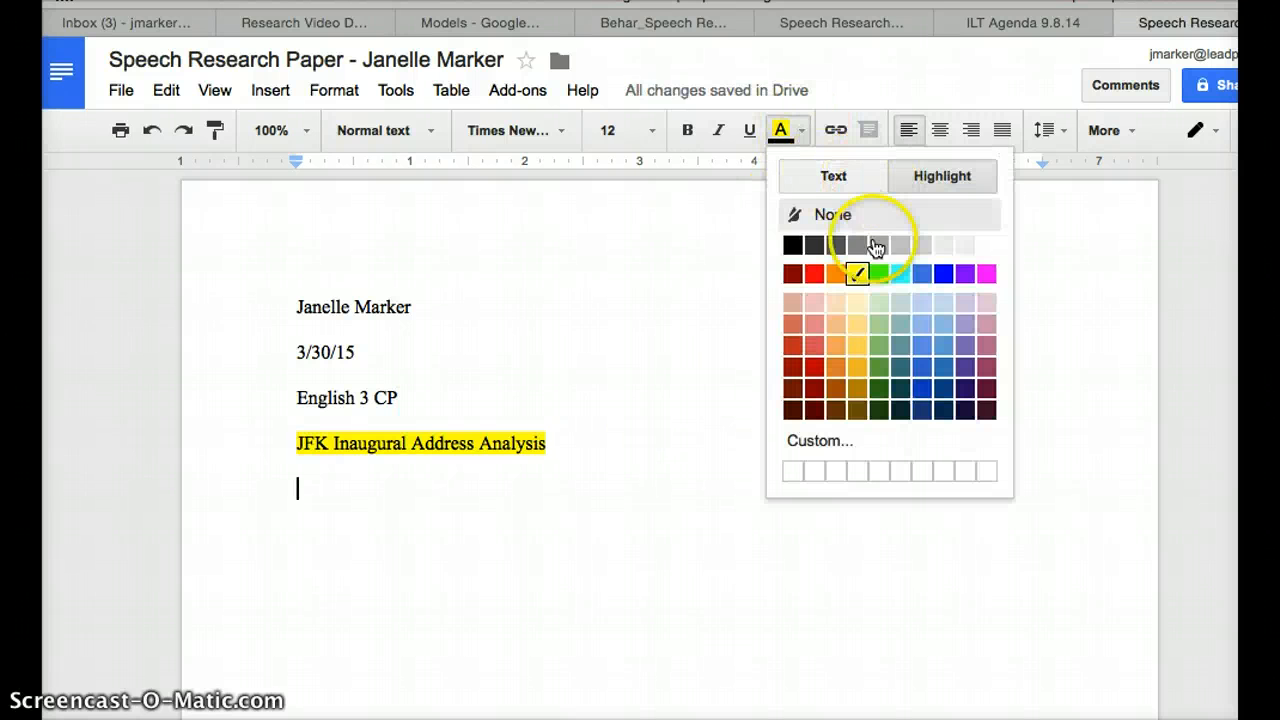
pyautogui.click(892, 216)
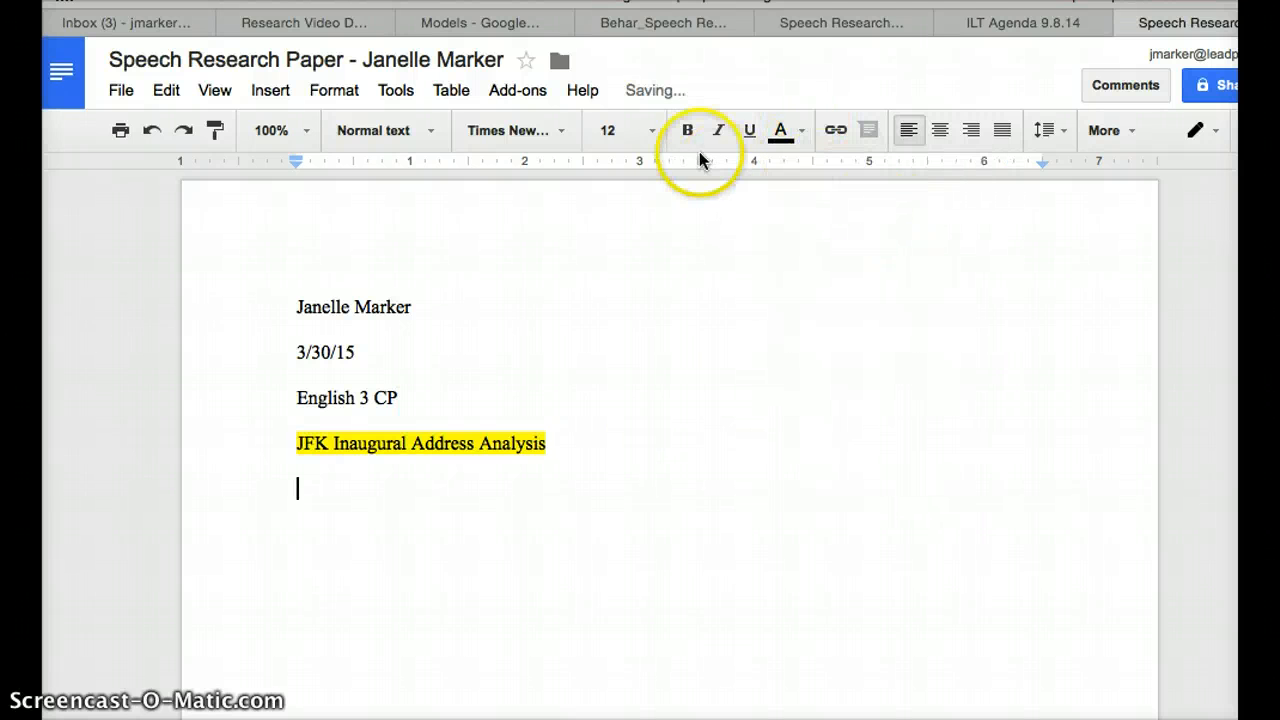
# Review the page-number requirement in the sample's Essay Format section, and return to the author's name line in the research paper.
pyautogui.click(878, 30)
pyautogui.click(588, 477)
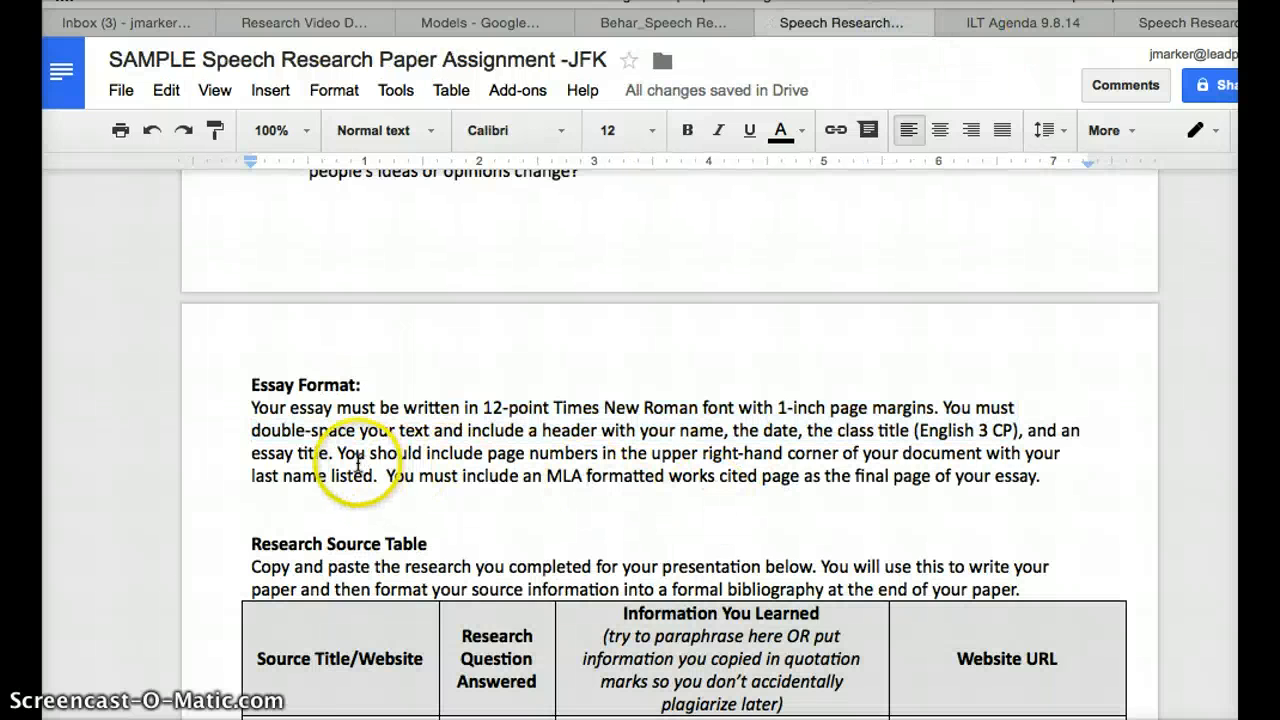
pyautogui.moveTo(337, 453); pyautogui.dragTo(888, 458)
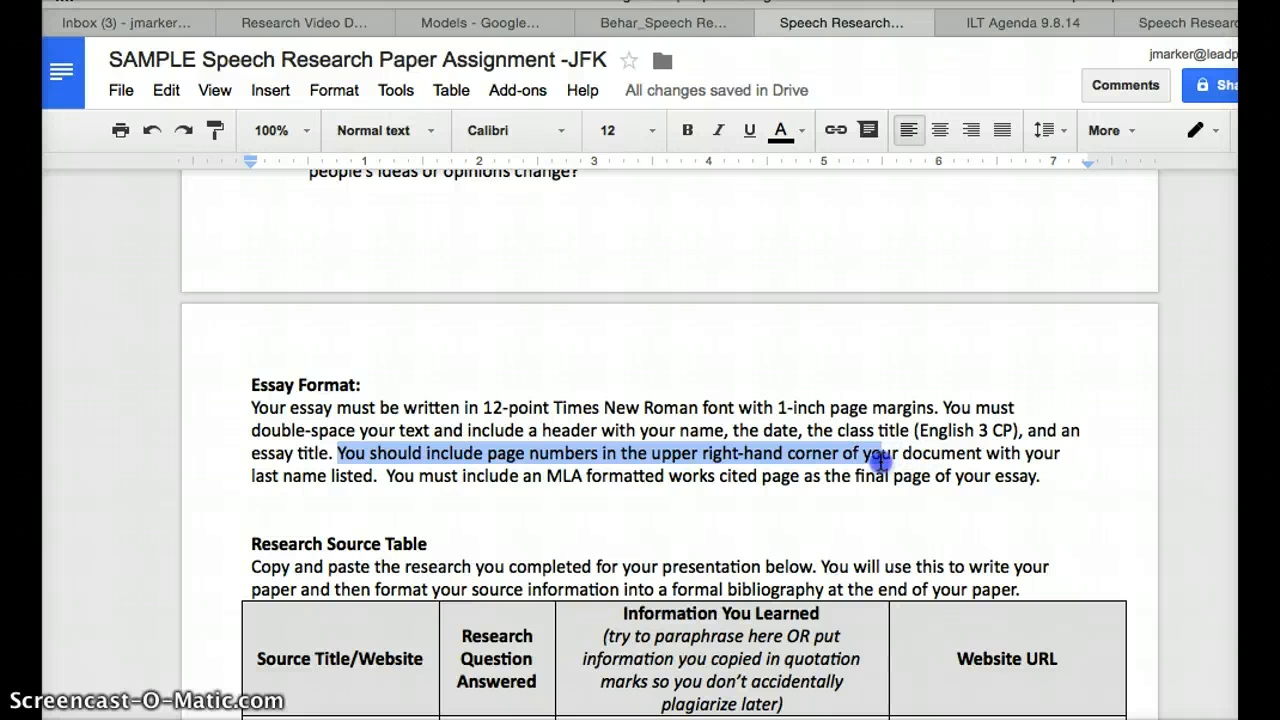
pyautogui.click(1185, 24)
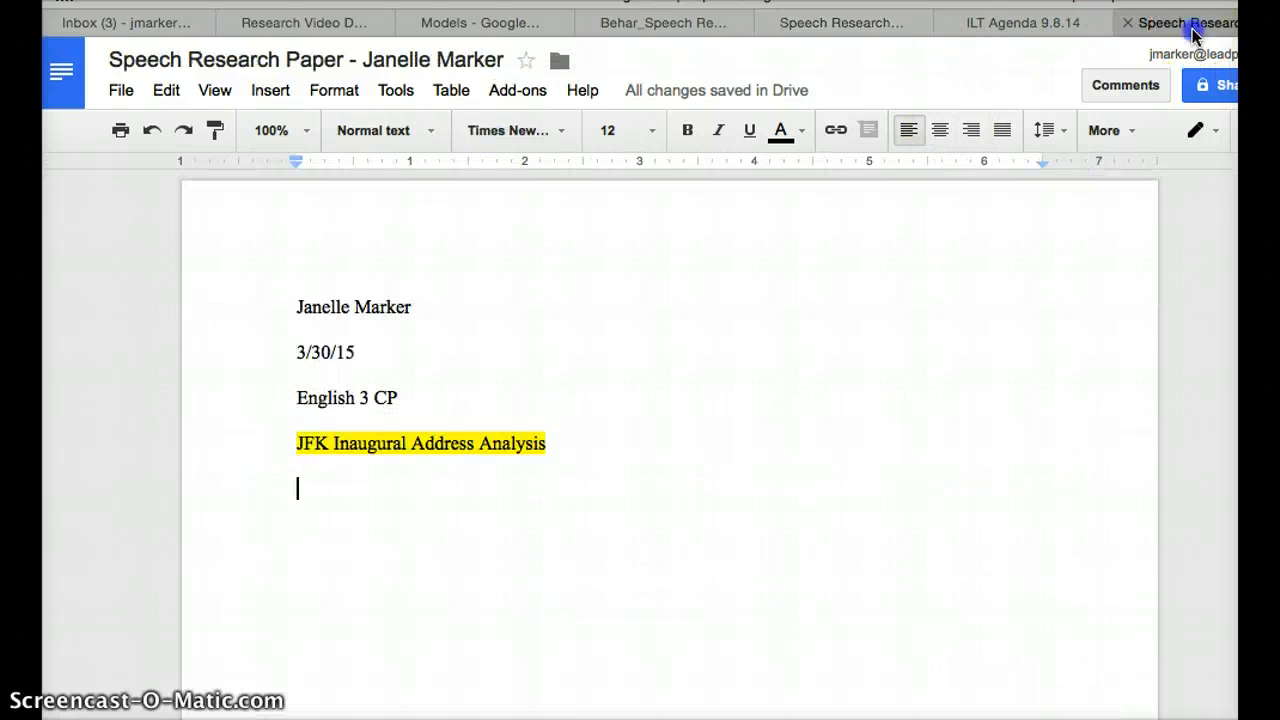
pyautogui.click(891, 346)
pyautogui.click(878, 219)
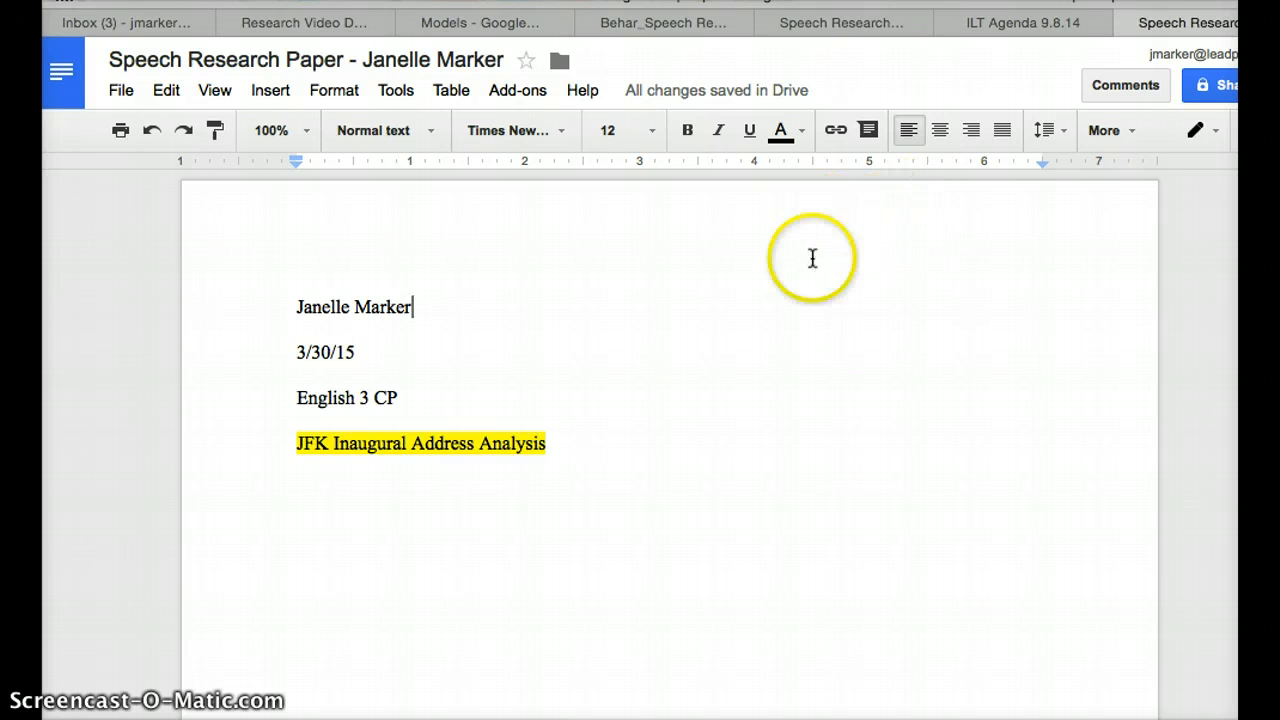
pyautogui.click(865, 216)
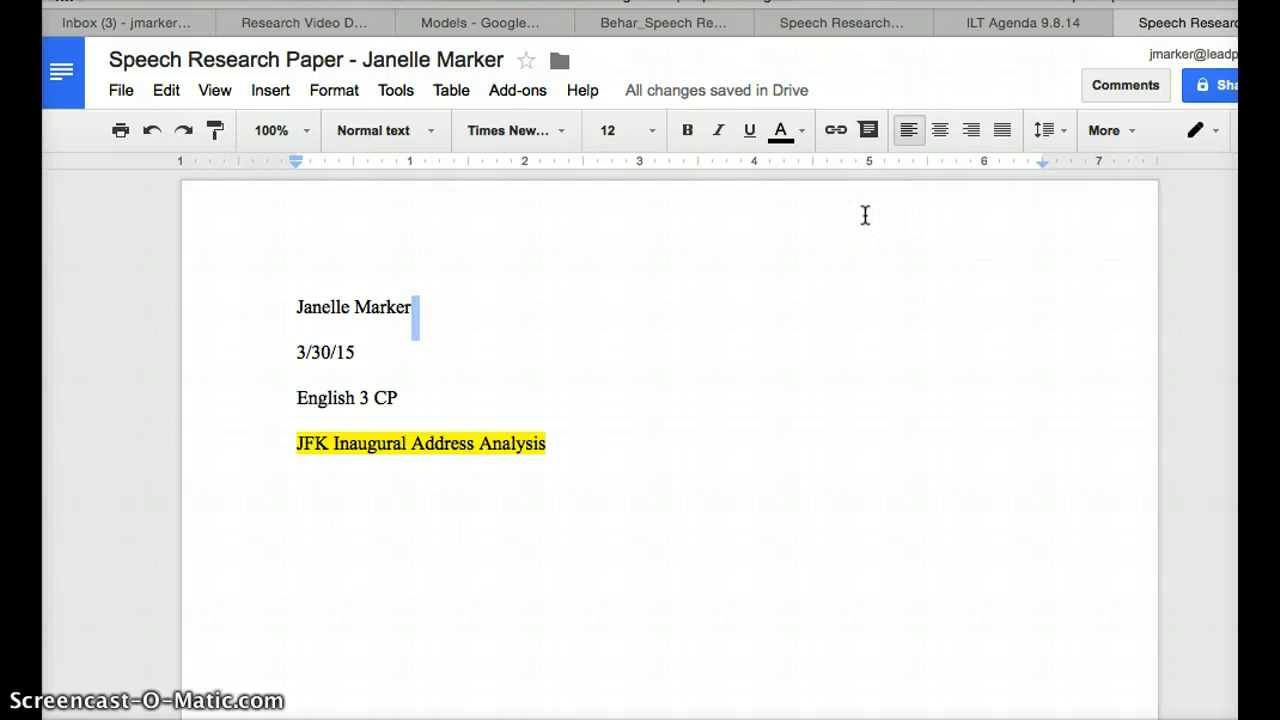
pyautogui.click(766, 220)
pyautogui.doubleClick(767, 221)
pyautogui.doubleClick(996, 240)
pyautogui.doubleClick(343, 240)
pyautogui.click(358, 277)
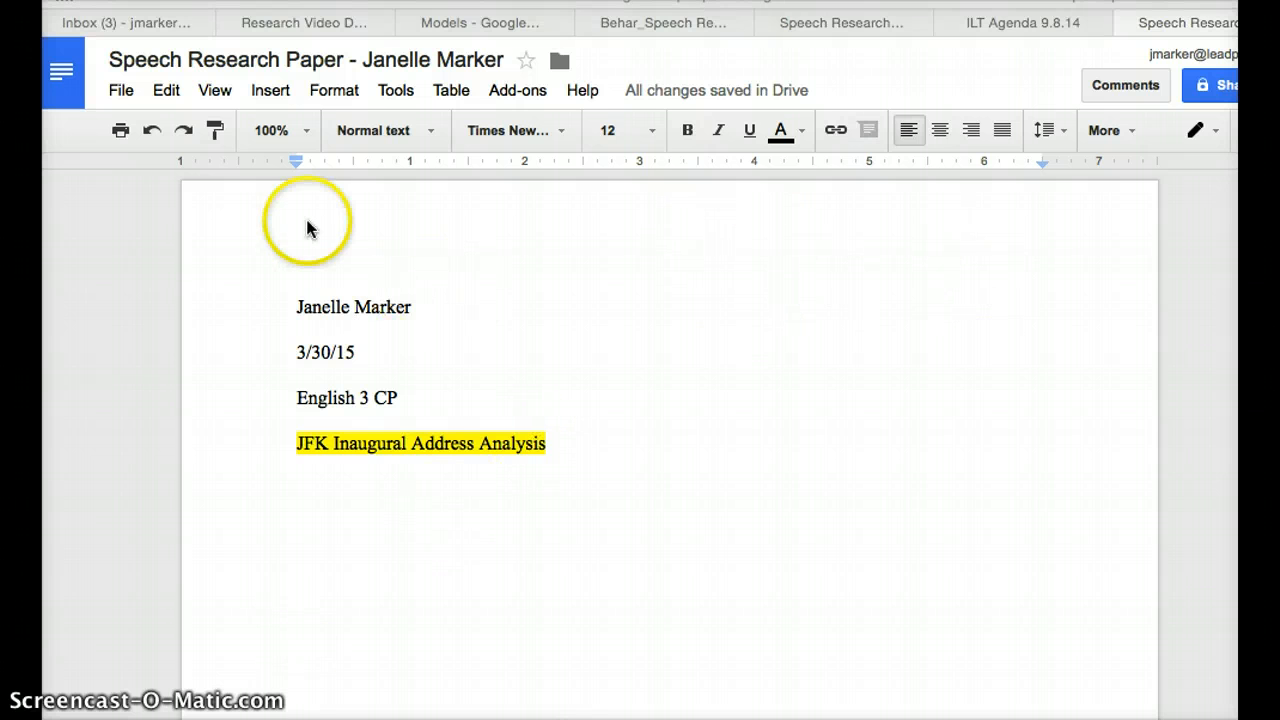
# Insert page numbers in the upper right-hand corner, starting on the first page, and enter the author's last name before the number.
pyautogui.click(275, 90)
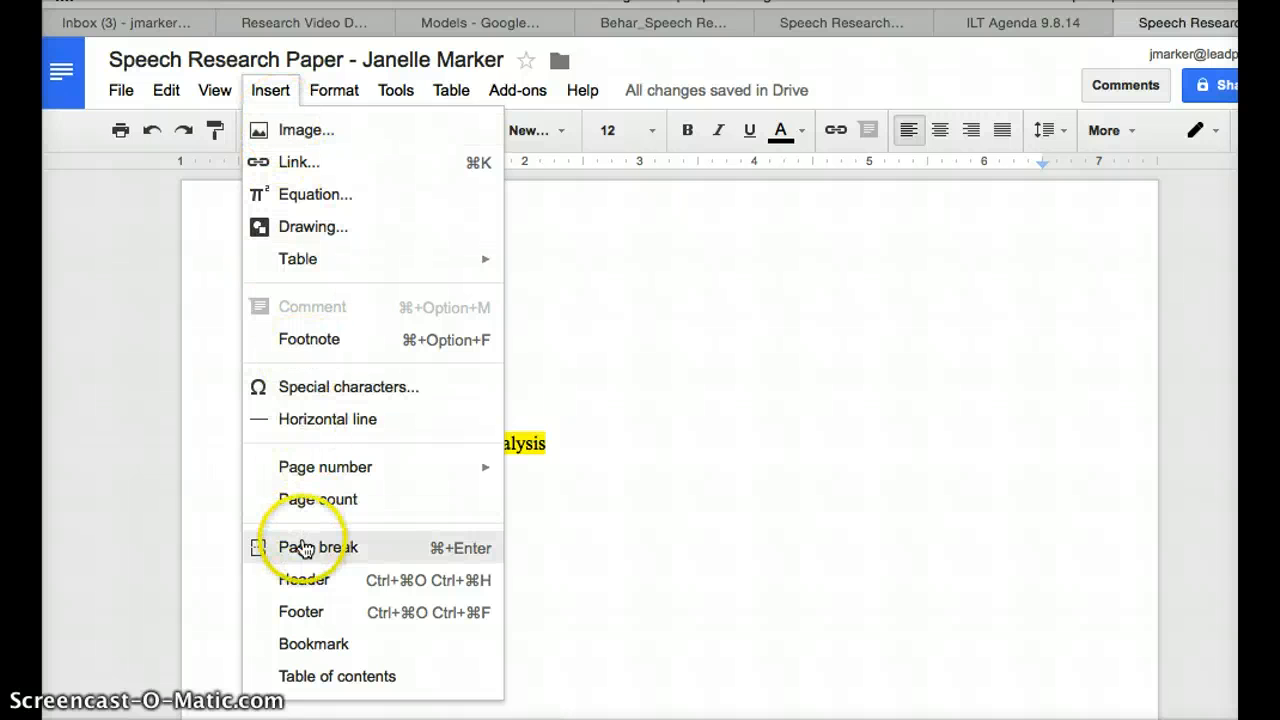
pyautogui.moveTo(320, 465)
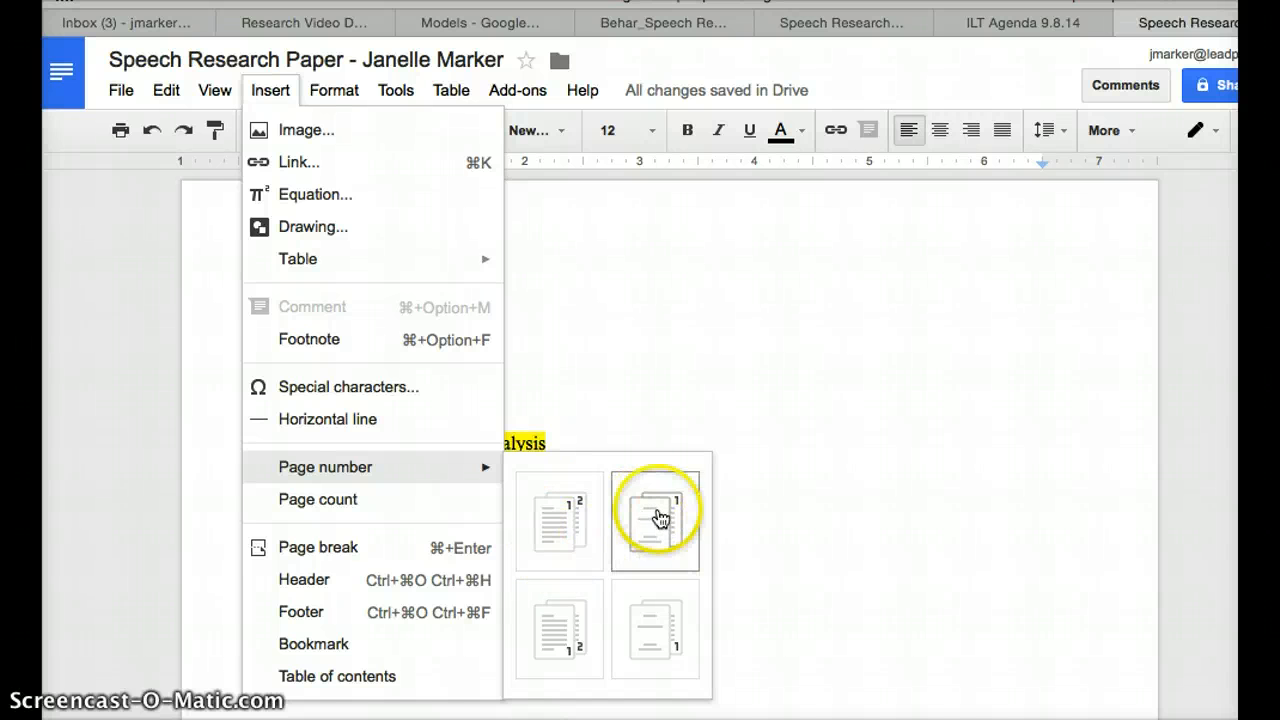
pyautogui.click(557, 525)
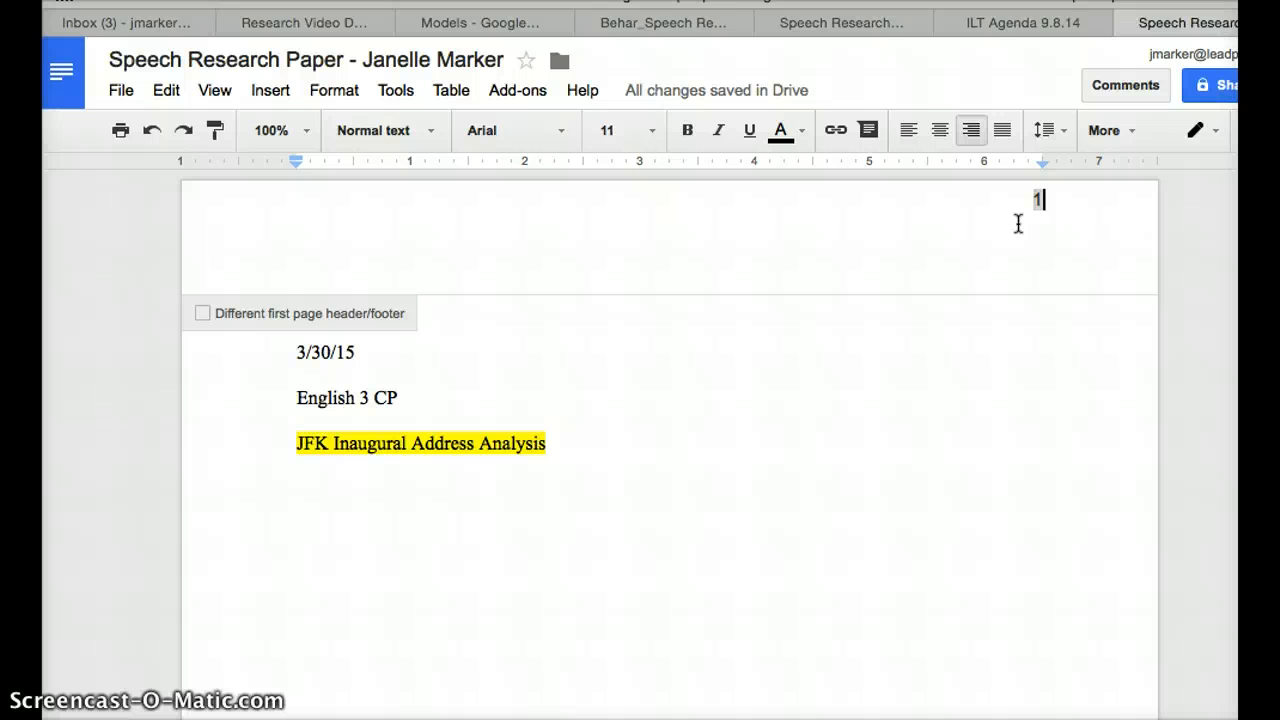
pyautogui.write('Marker')
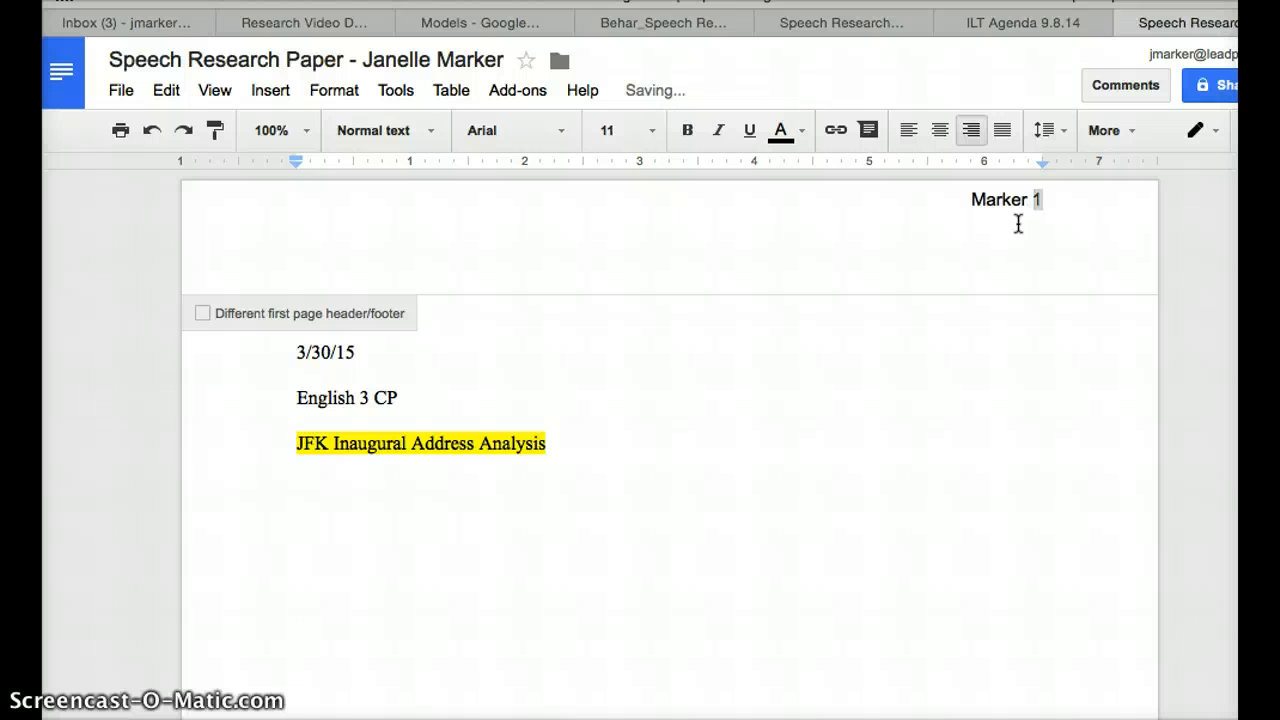
pyautogui.click(980, 297)
pyautogui.click(734, 318)
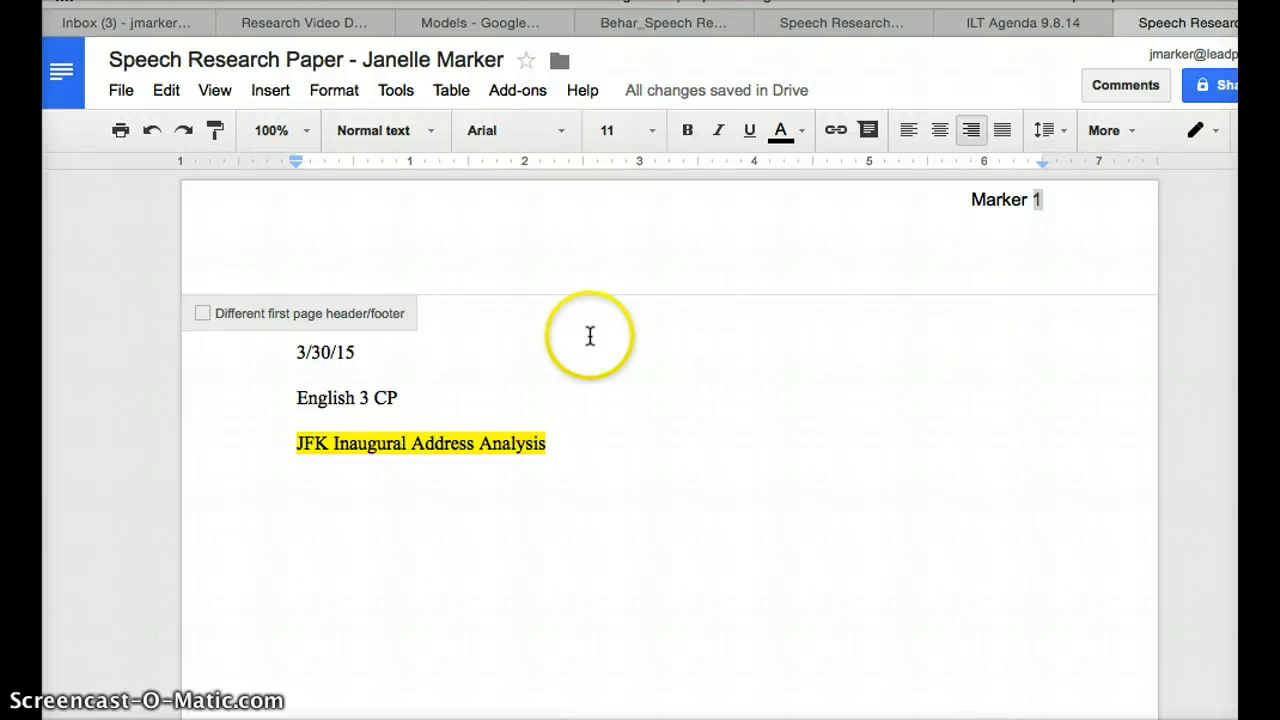
pyautogui.press('BackSpace')
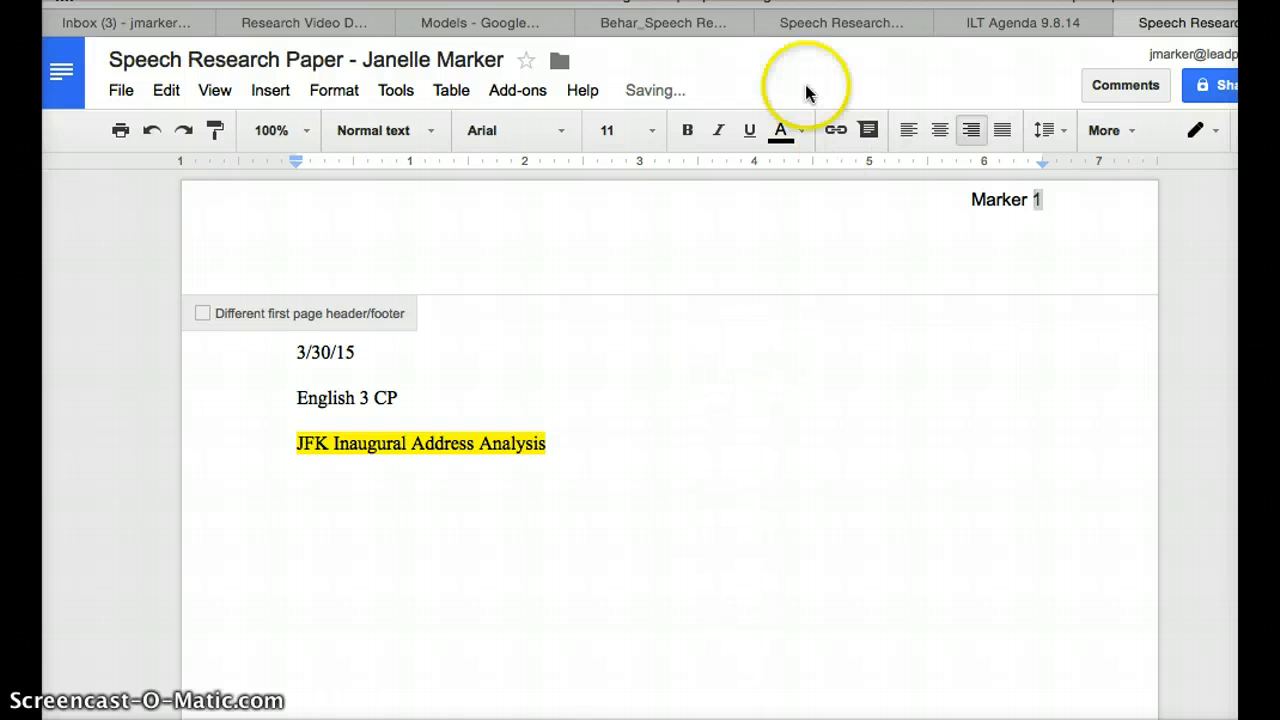
# Format the last name and page number in the header as 12-point Times New Roman, and return to the body text.
pyautogui.moveTo(971, 200); pyautogui.dragTo(1038, 201)
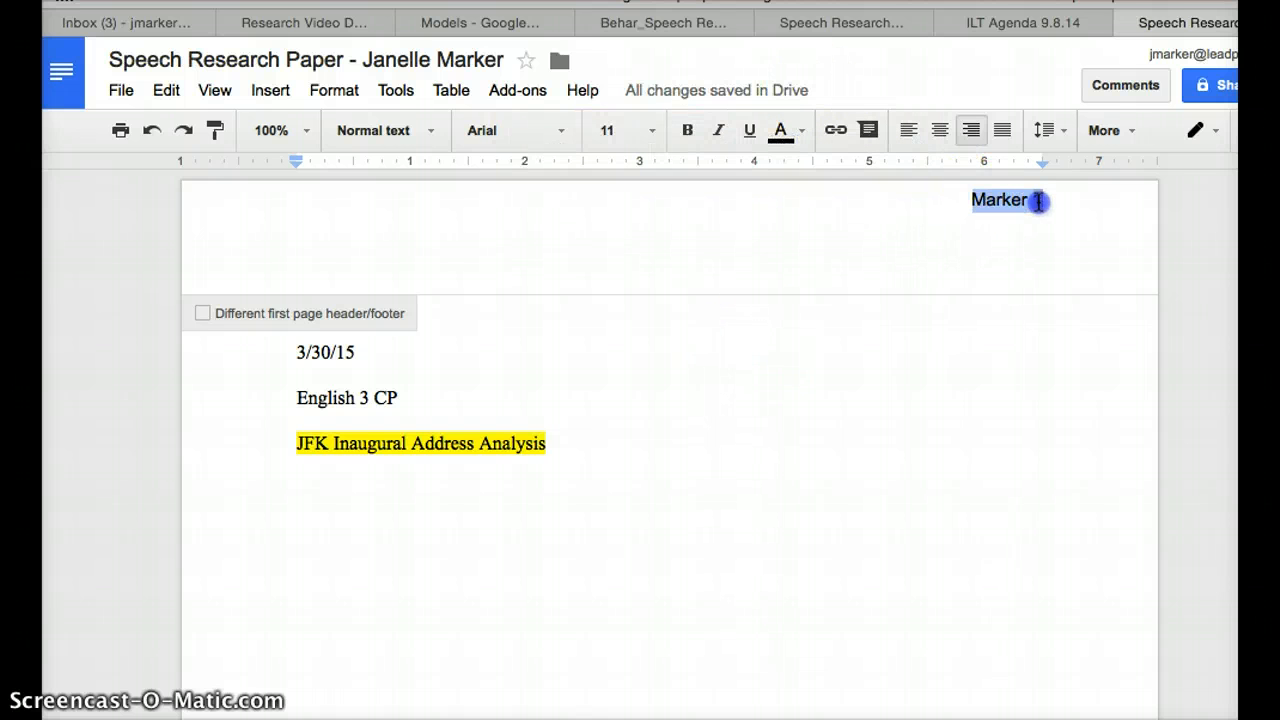
pyautogui.click(651, 130)
pyautogui.click(634, 299)
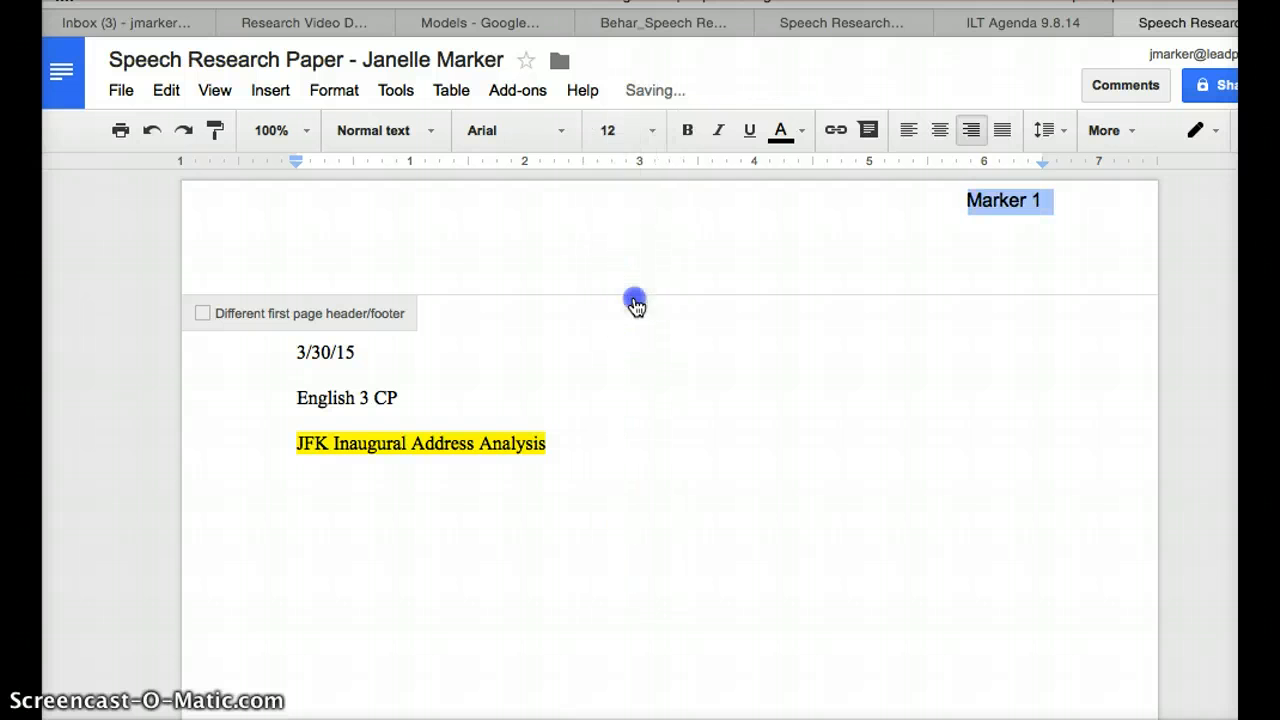
pyautogui.click(556, 131)
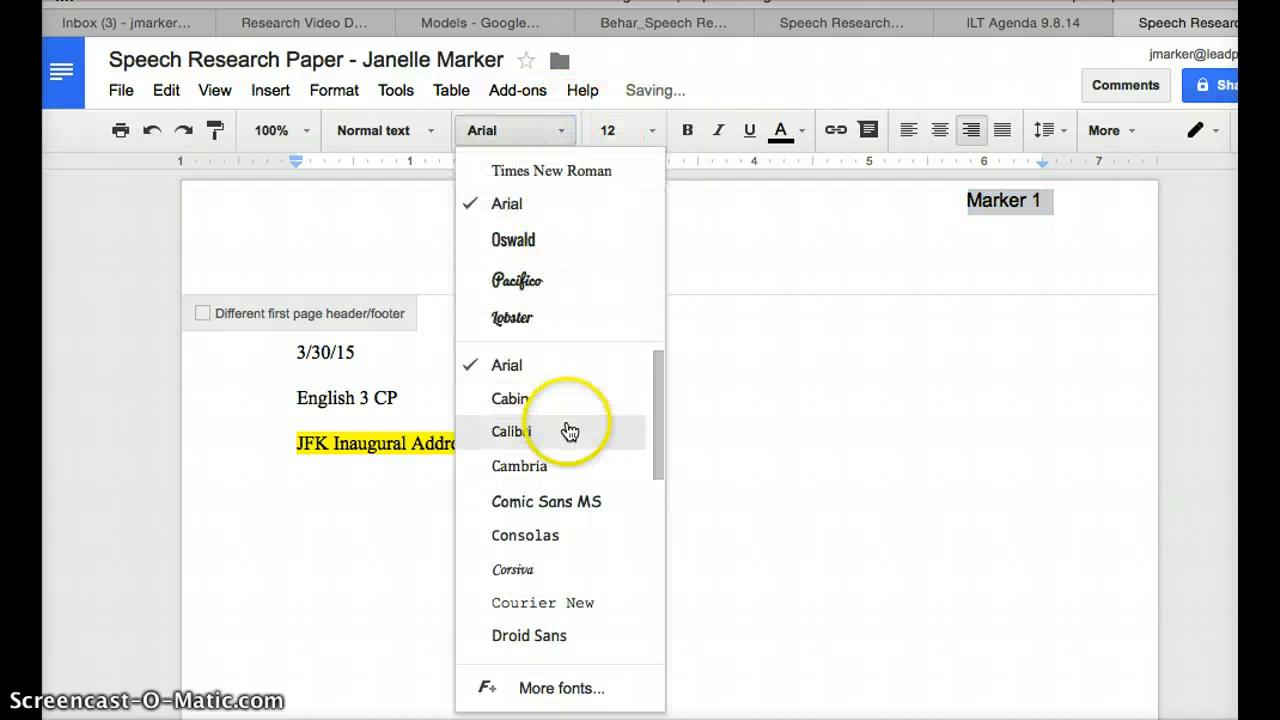
pyautogui.scroll(-3, 545, 552)
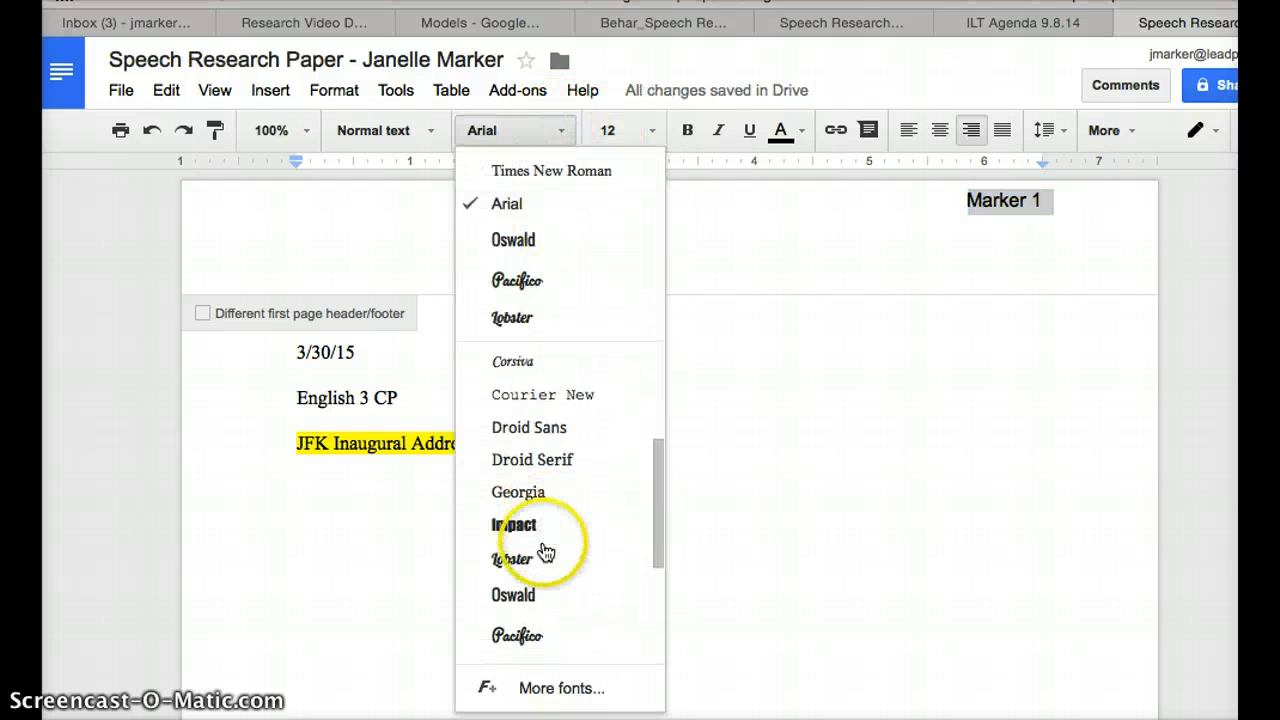
pyautogui.click(563, 174)
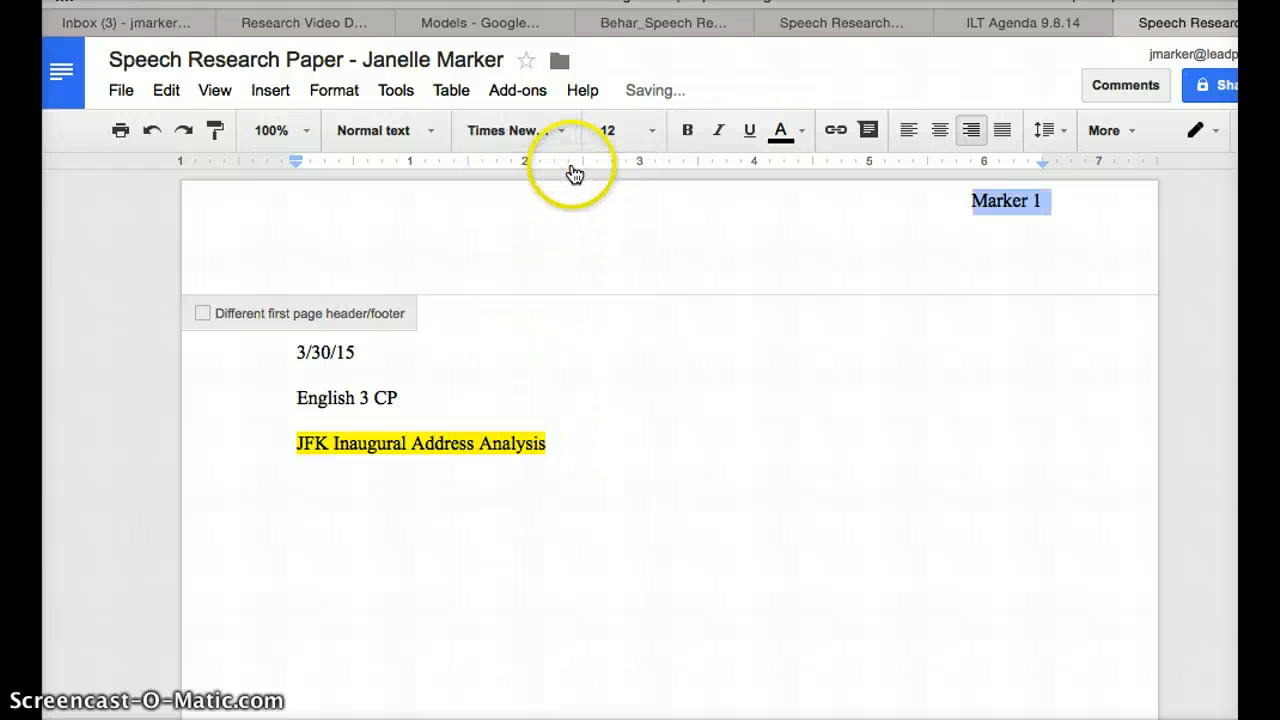
pyautogui.click(556, 340)
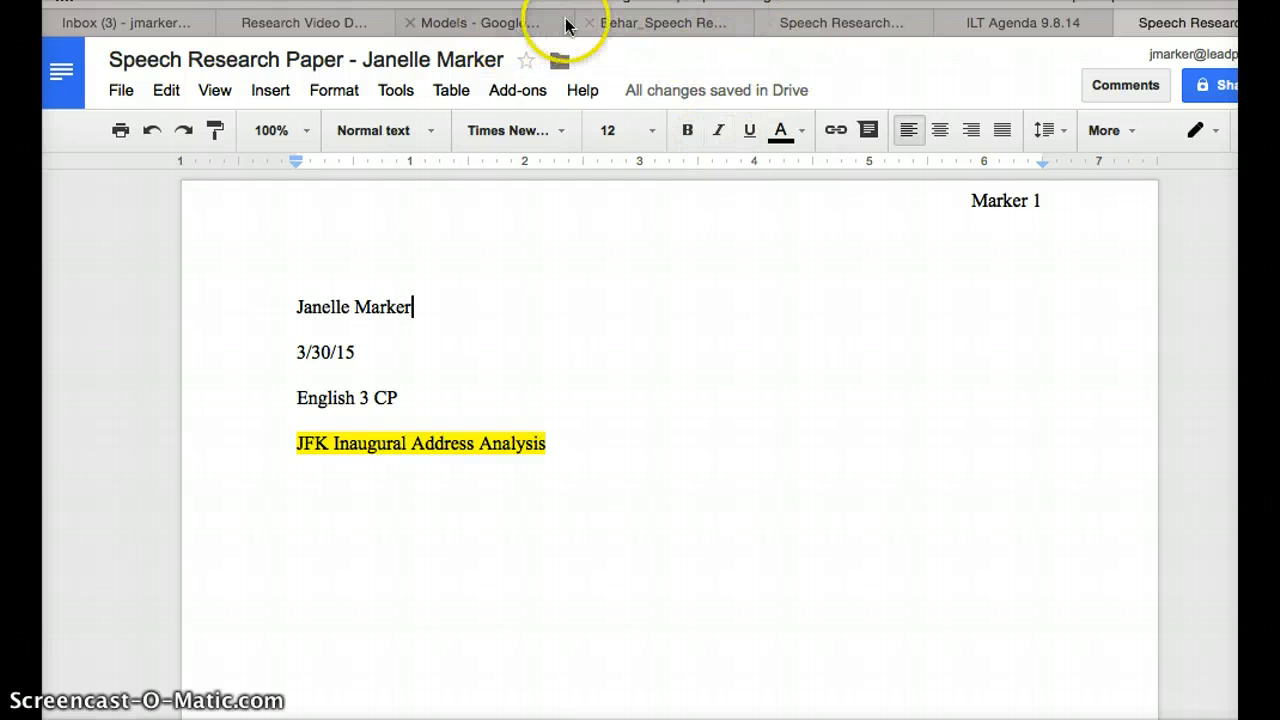
# Review the MLA works cited page requirement in the sample's Essay Format section, and return to the research paper.
pyautogui.click(834, 28)
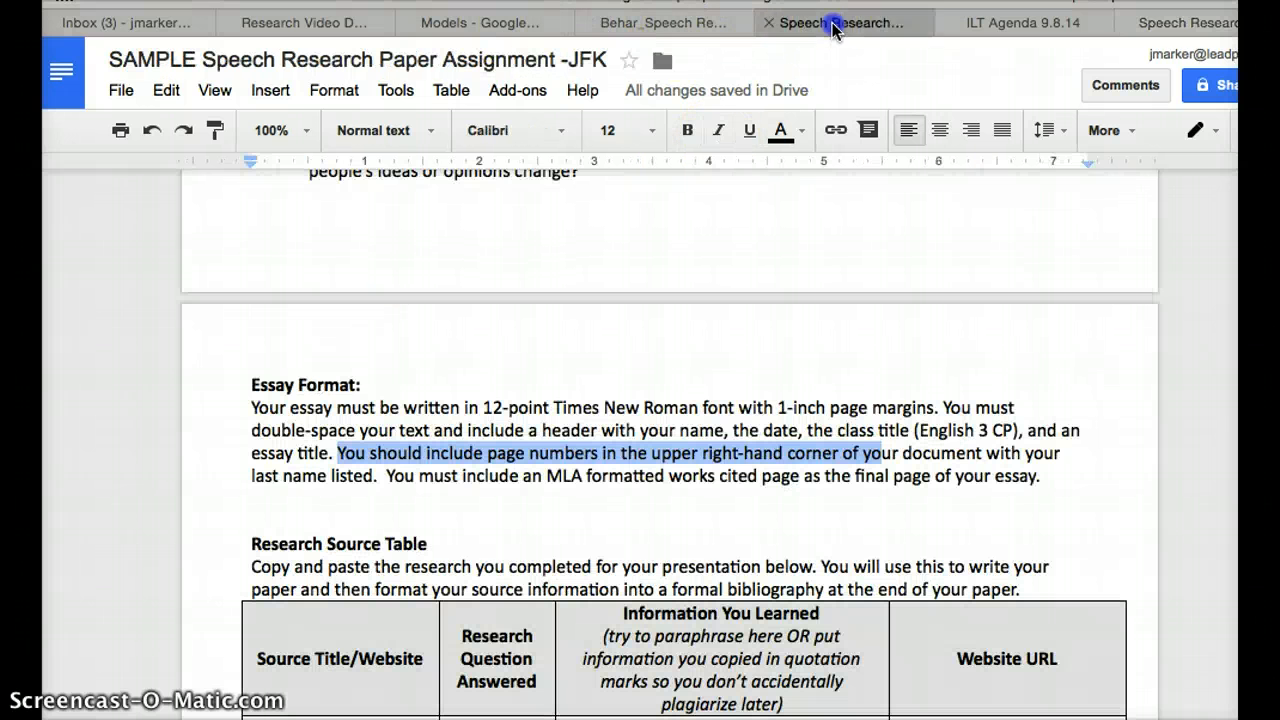
pyautogui.click(763, 468)
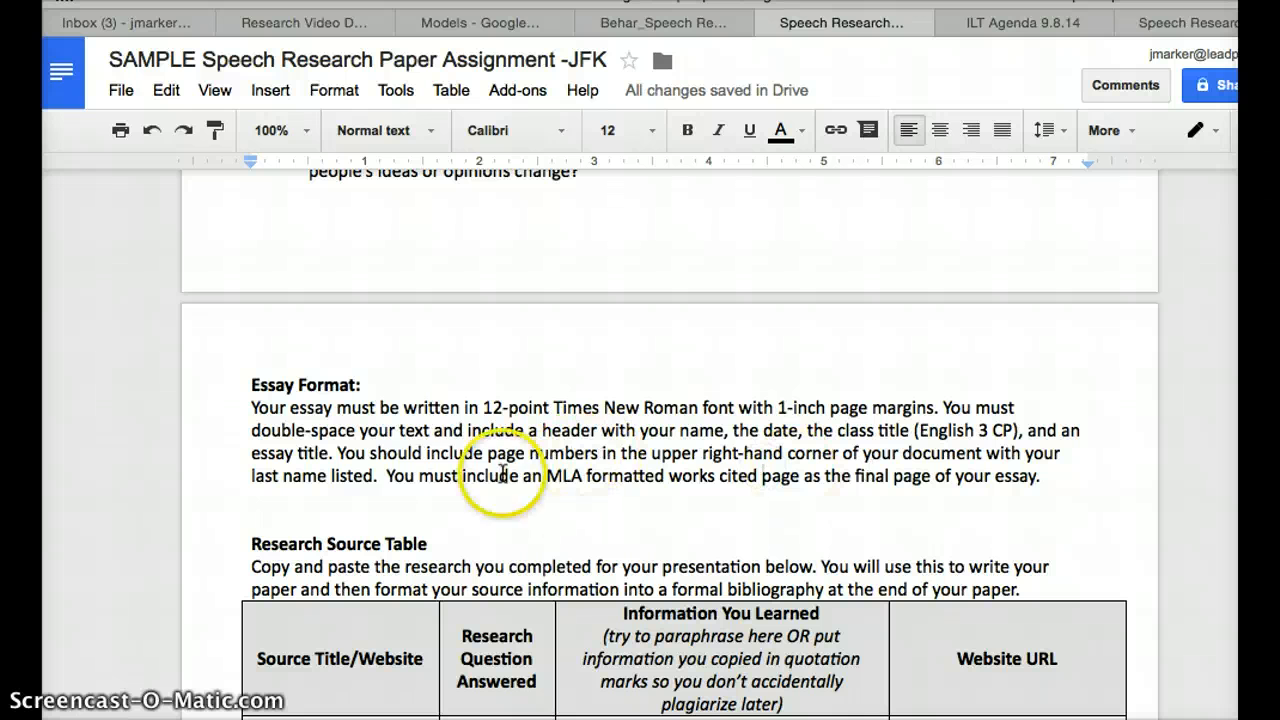
pyautogui.moveTo(418, 476); pyautogui.dragTo(931, 489)
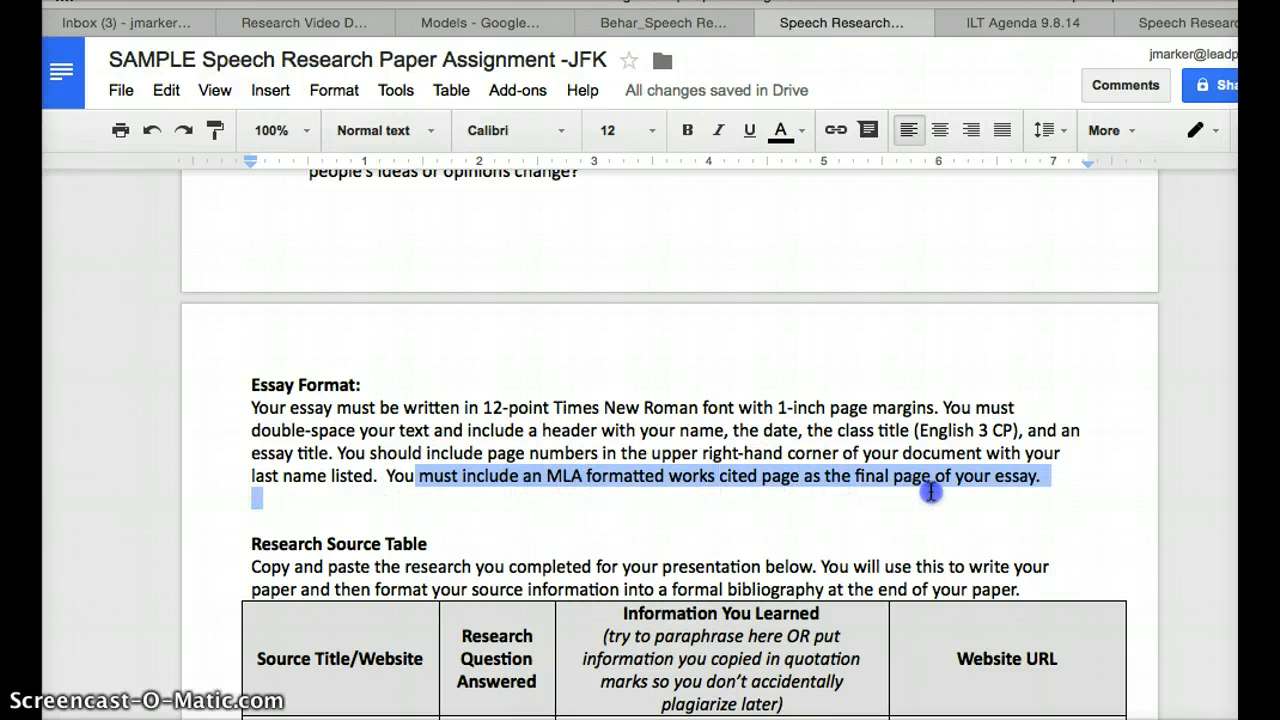
pyautogui.click(1170, 30)
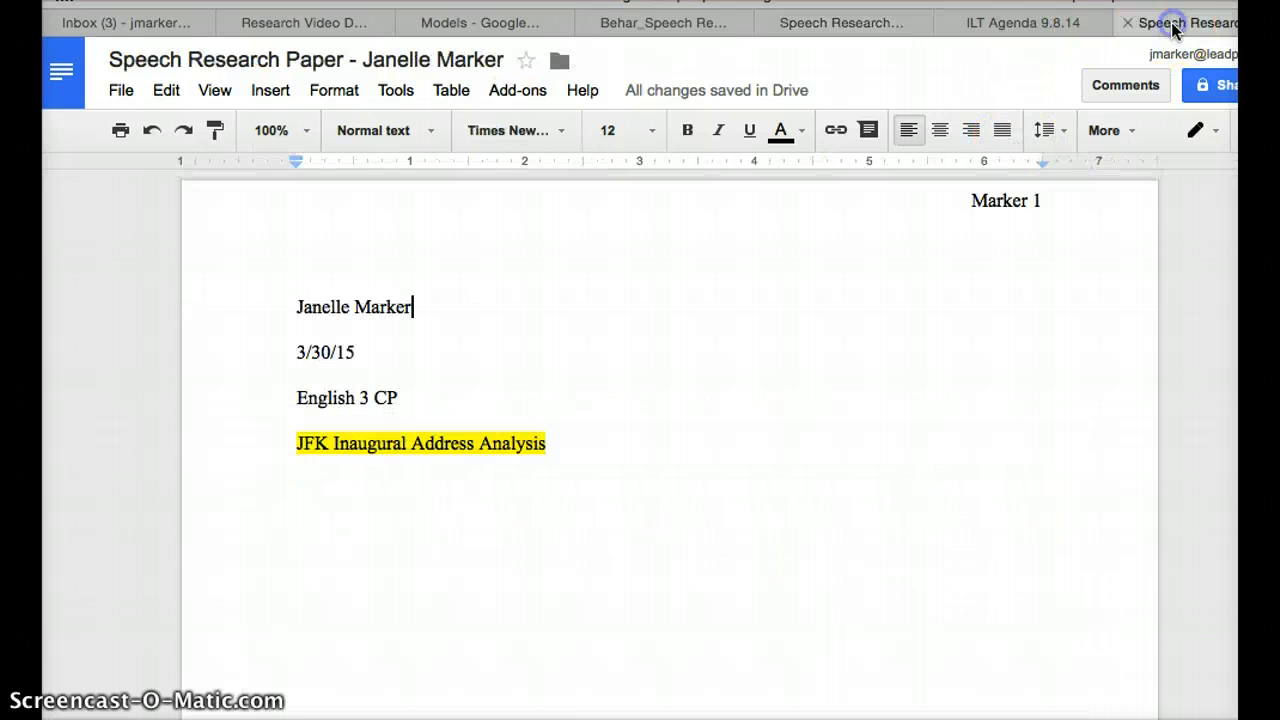
# Insert a page break below the essay title to start a separate page.
pyautogui.click(677, 323)
pyautogui.click(514, 481)
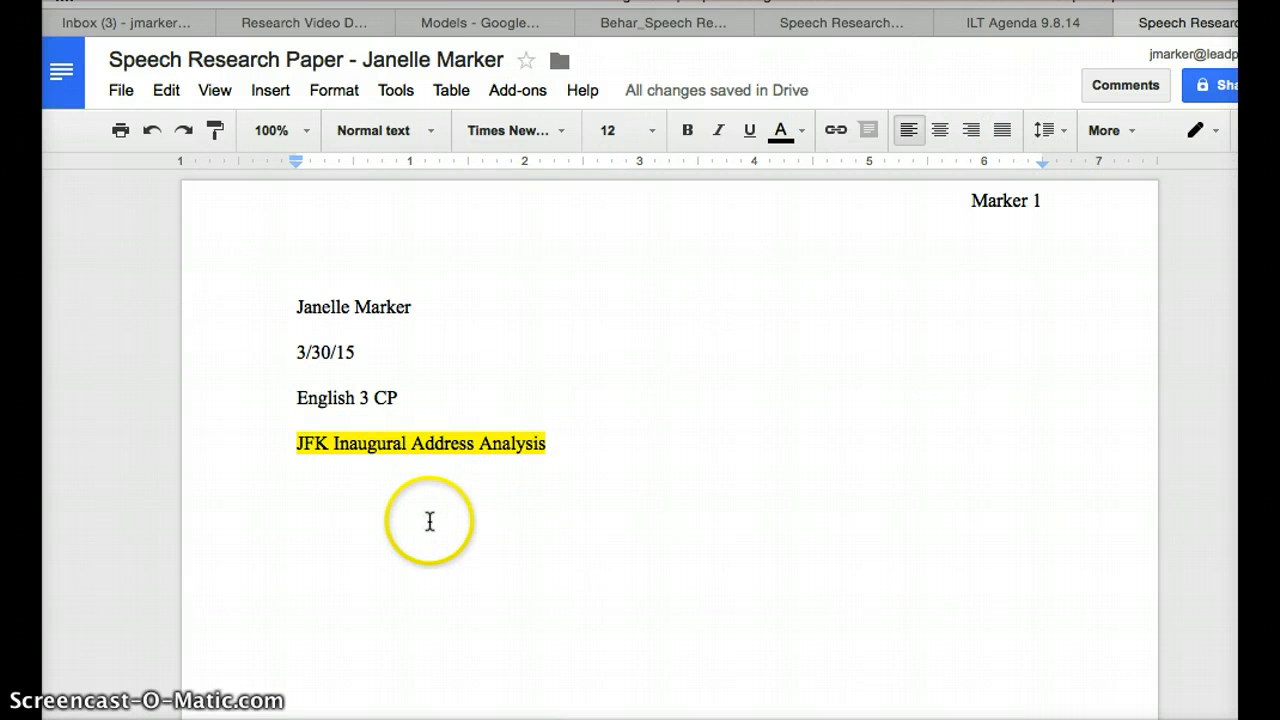
pyautogui.click(272, 92)
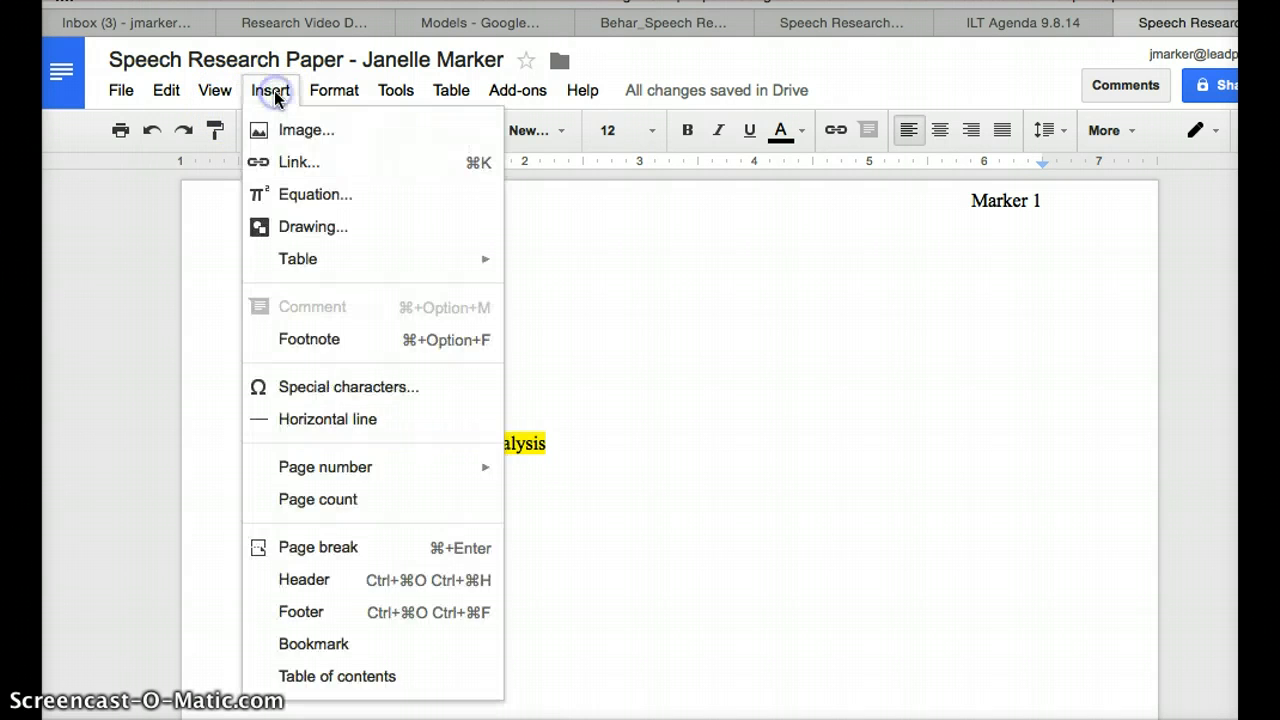
pyautogui.click(337, 549)
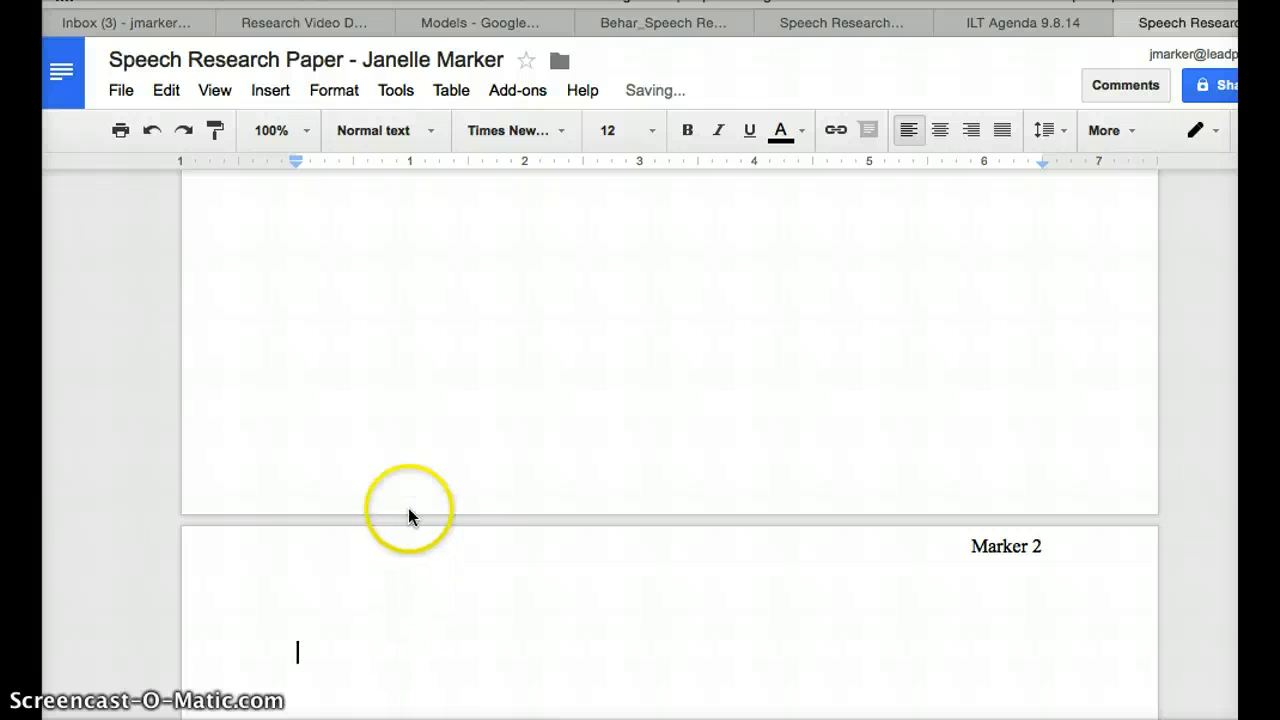
# Enter the heading Works Cited at the start of the second page, followed by a new line.
pyautogui.scroll(5, 423, 386)
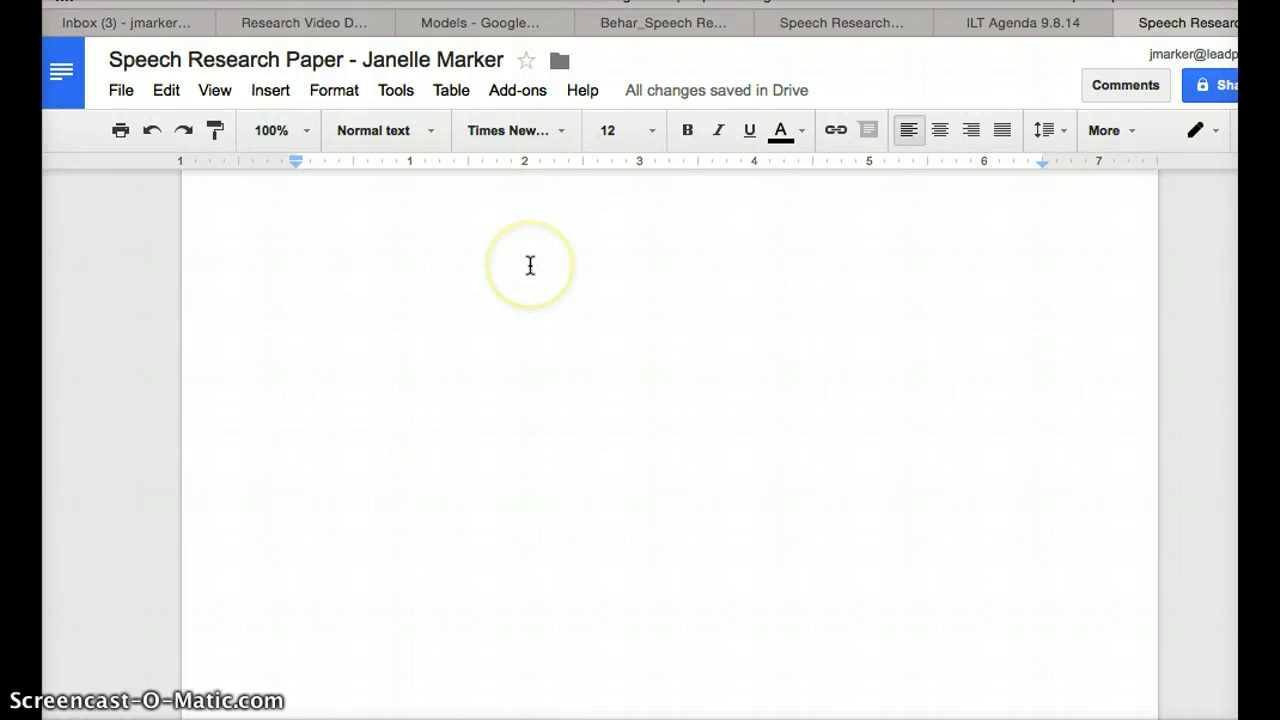
pyautogui.scroll(3, 530, 265)
pyautogui.scroll(-1, 529, 266)
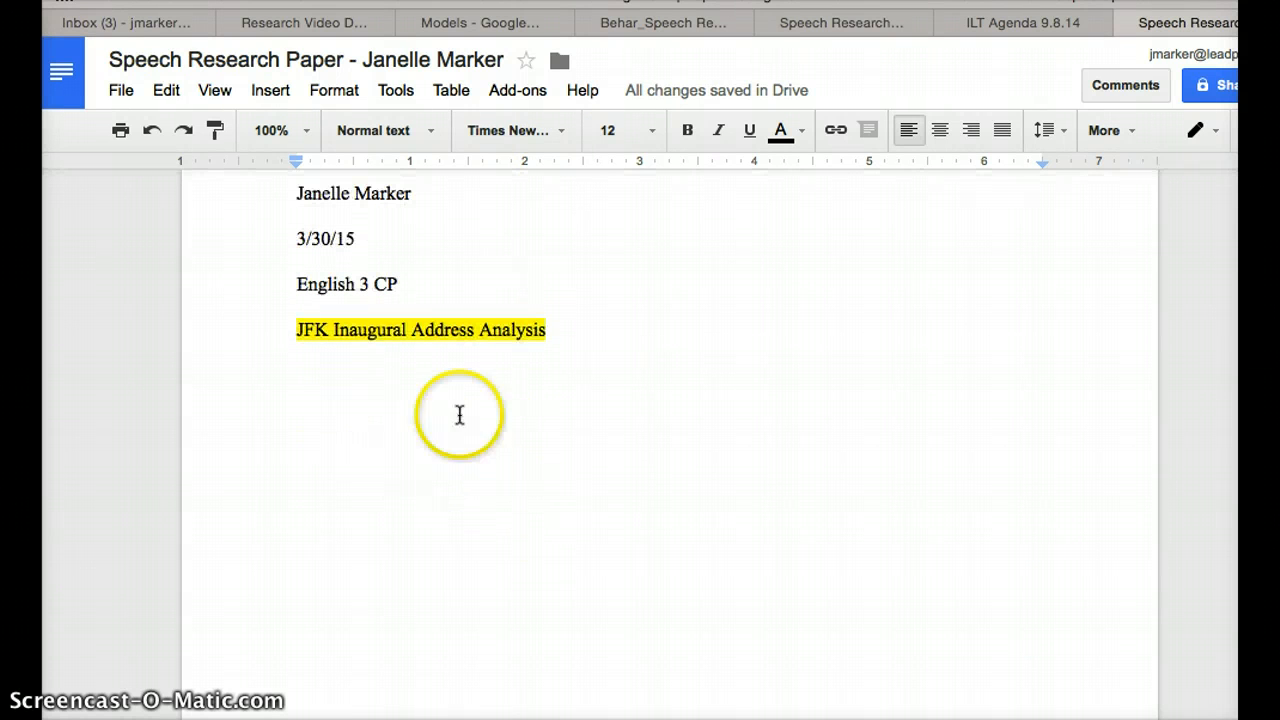
pyautogui.scroll(-1, 450, 360)
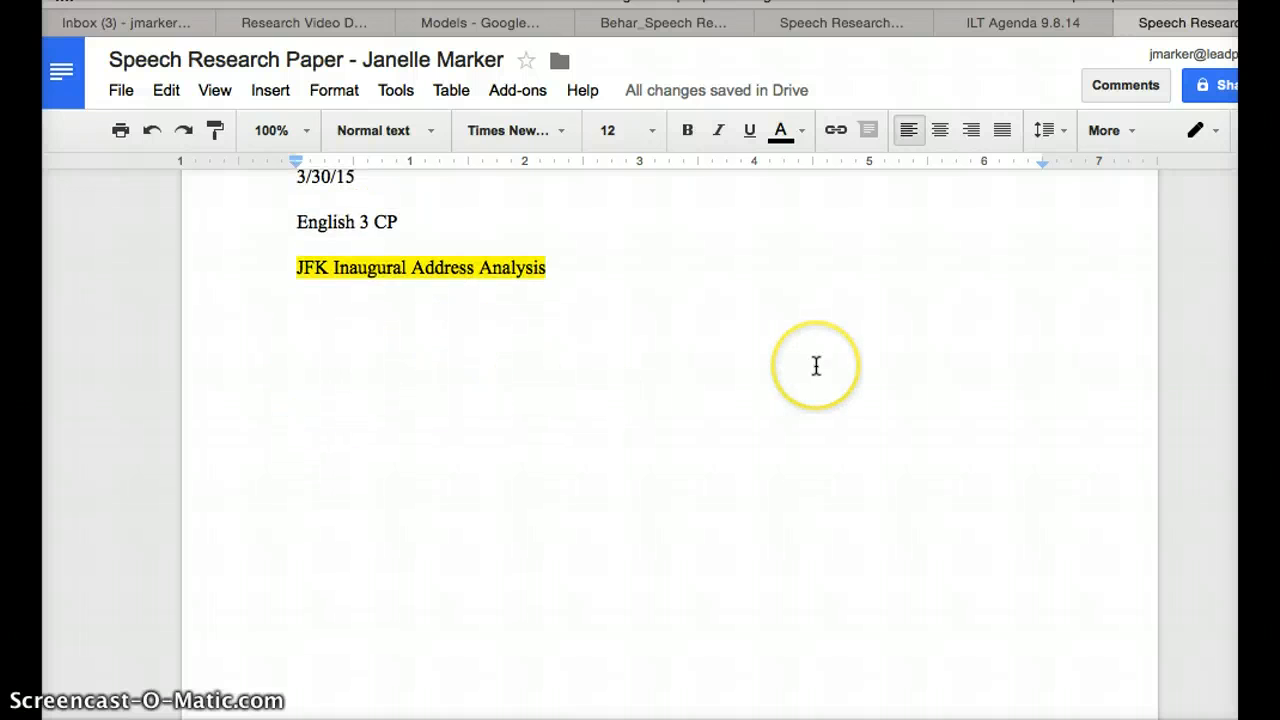
pyautogui.scroll(-5, 816, 366)
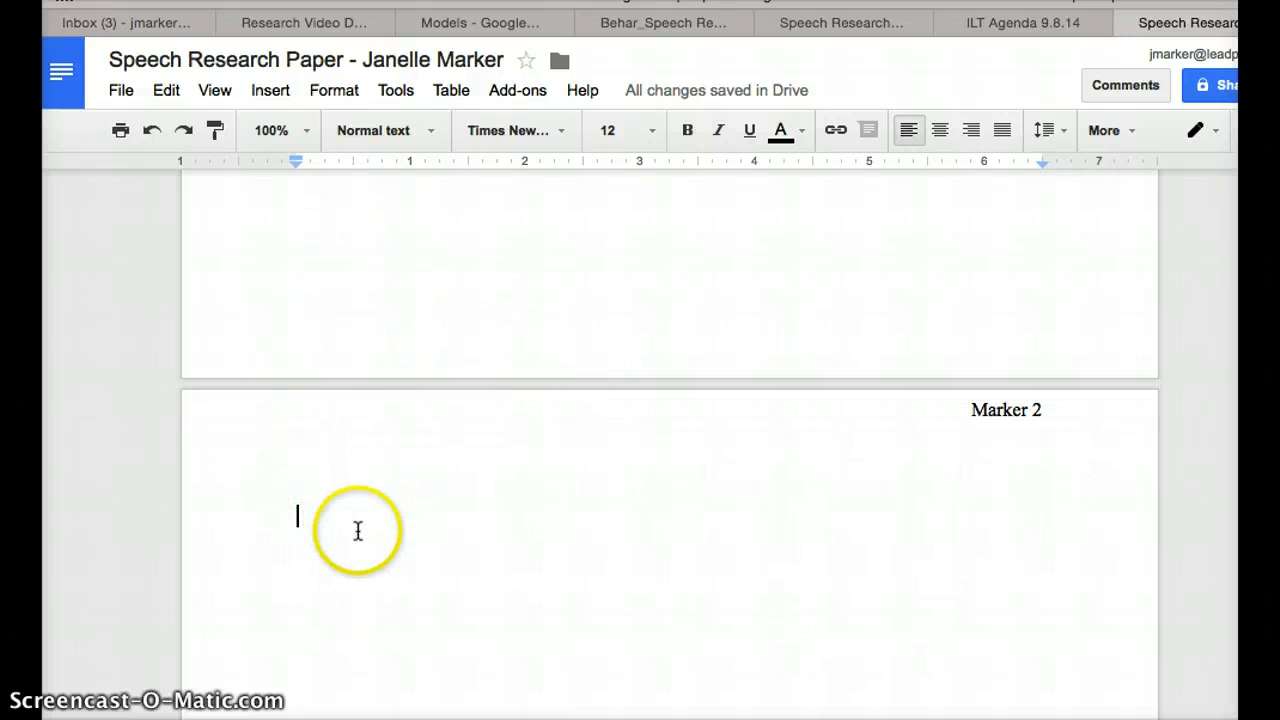
pyautogui.write('Works Cited')
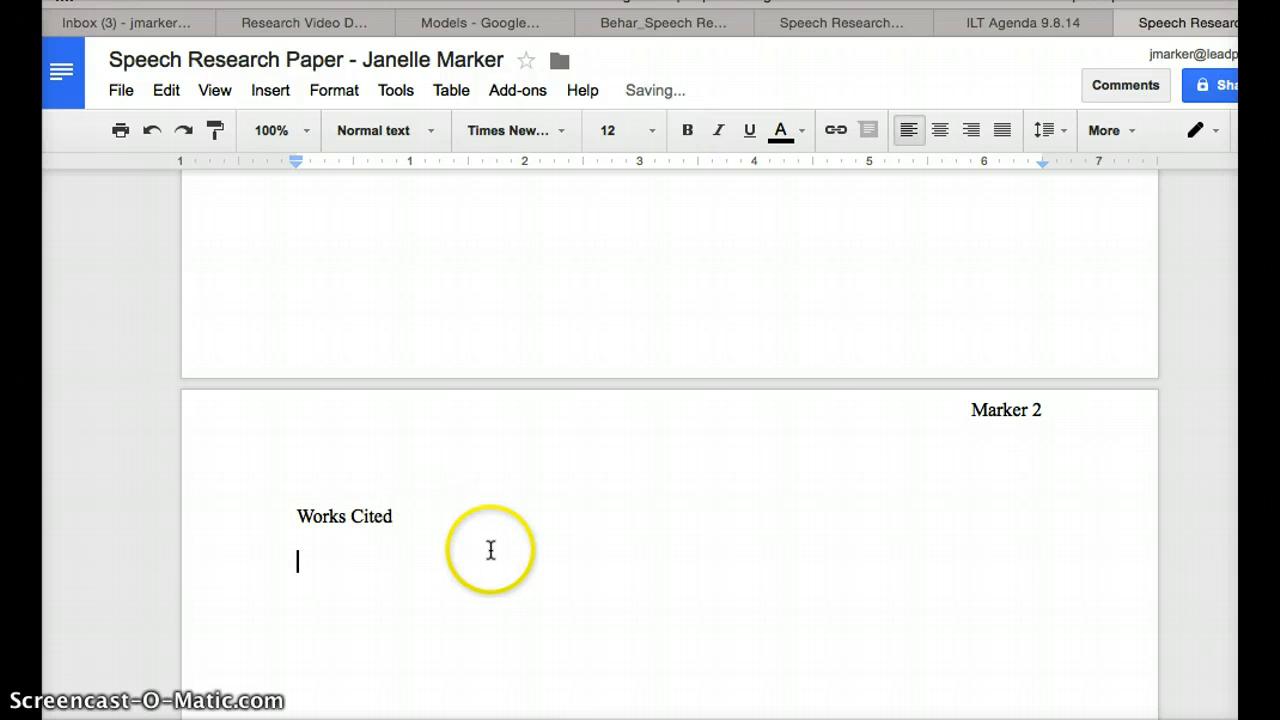
# Center the Works Cited heading and make it bold, and place the cursor on the line below it.
pyautogui.click(352, 516)
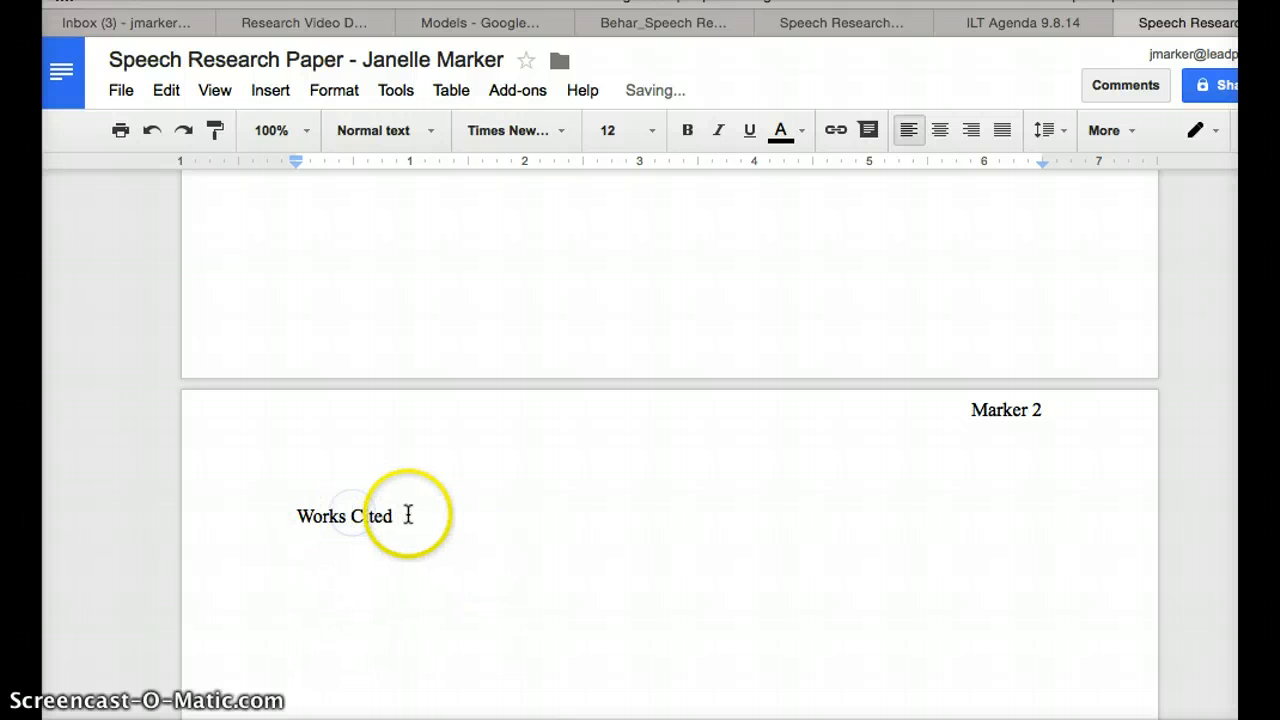
pyautogui.moveTo(404, 516); pyautogui.dragTo(286, 514)
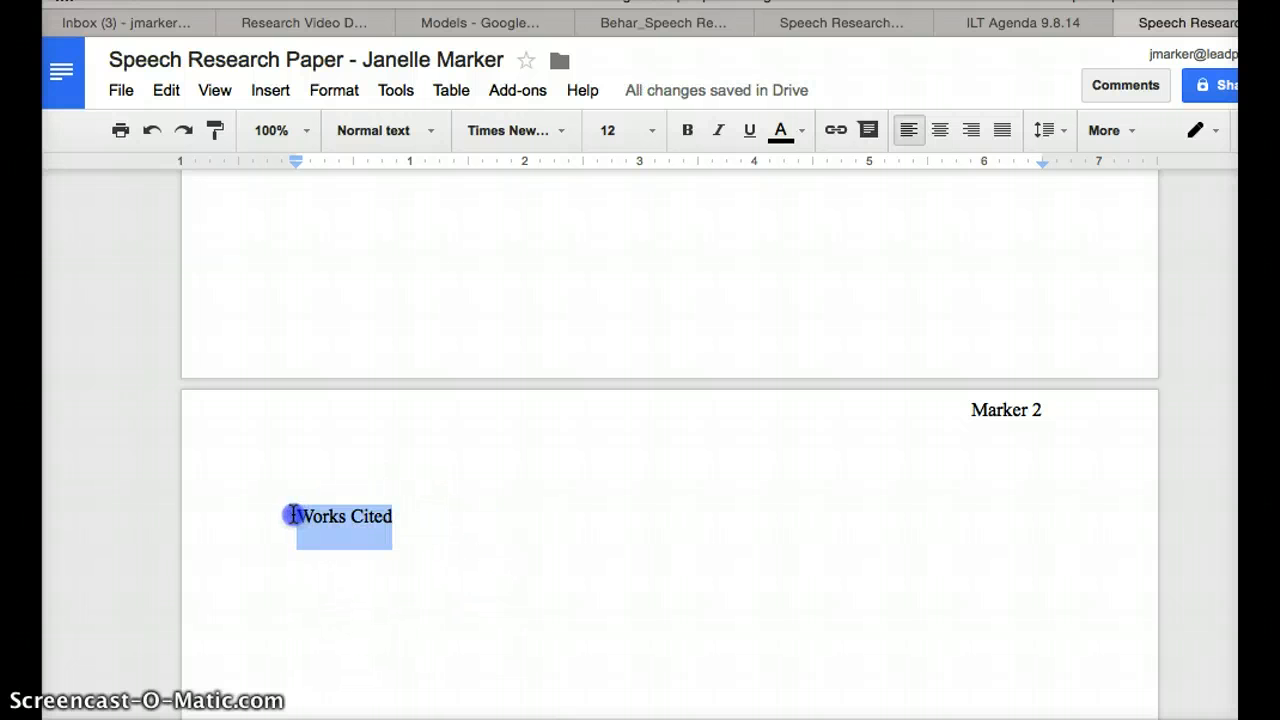
pyautogui.click(940, 130)
pyautogui.click(690, 140)
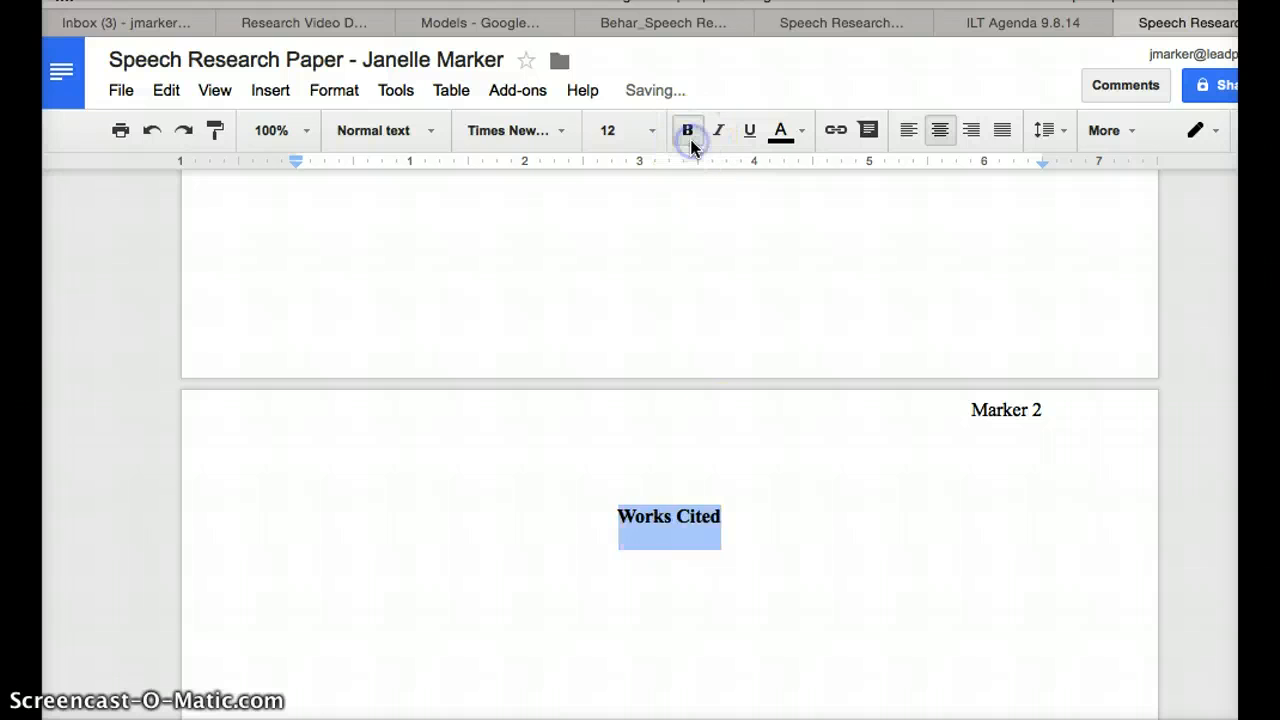
pyautogui.click(742, 527)
pyautogui.click(651, 573)
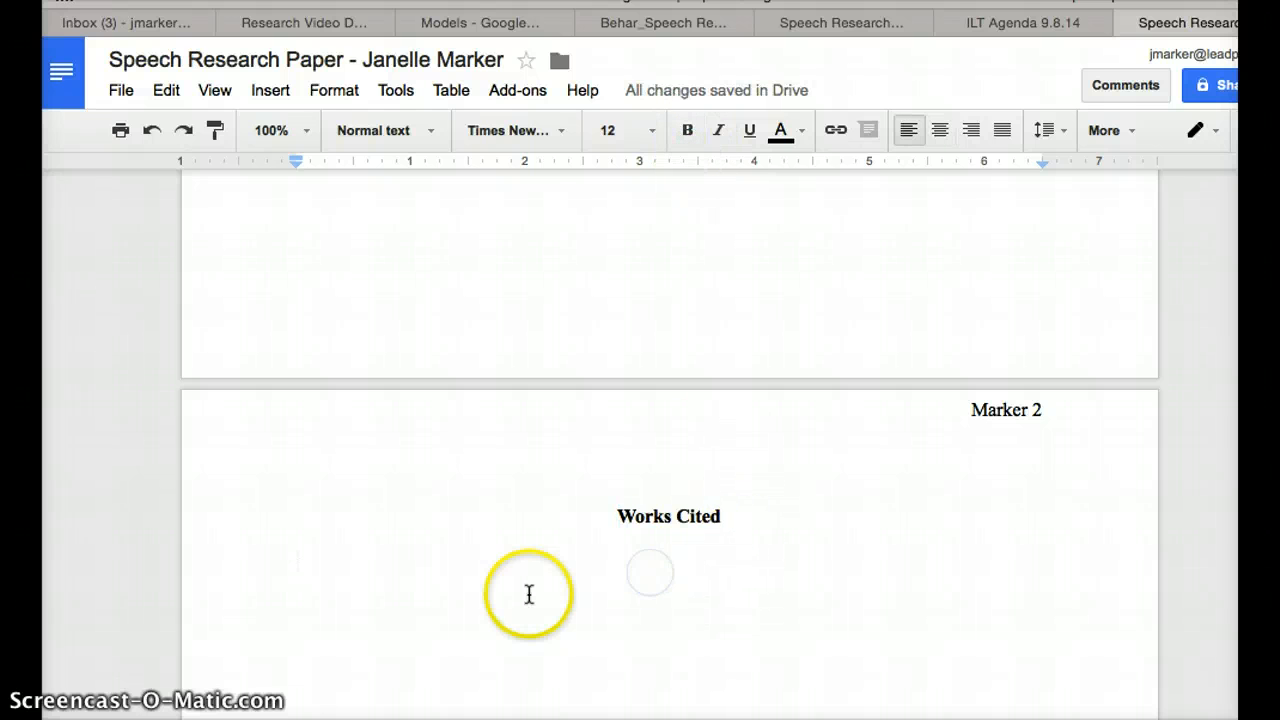
# Add the placeholder text citations below the Works Cited heading, highlight it in yellow, and return to the space below the essay title.
pyautogui.write('citations')
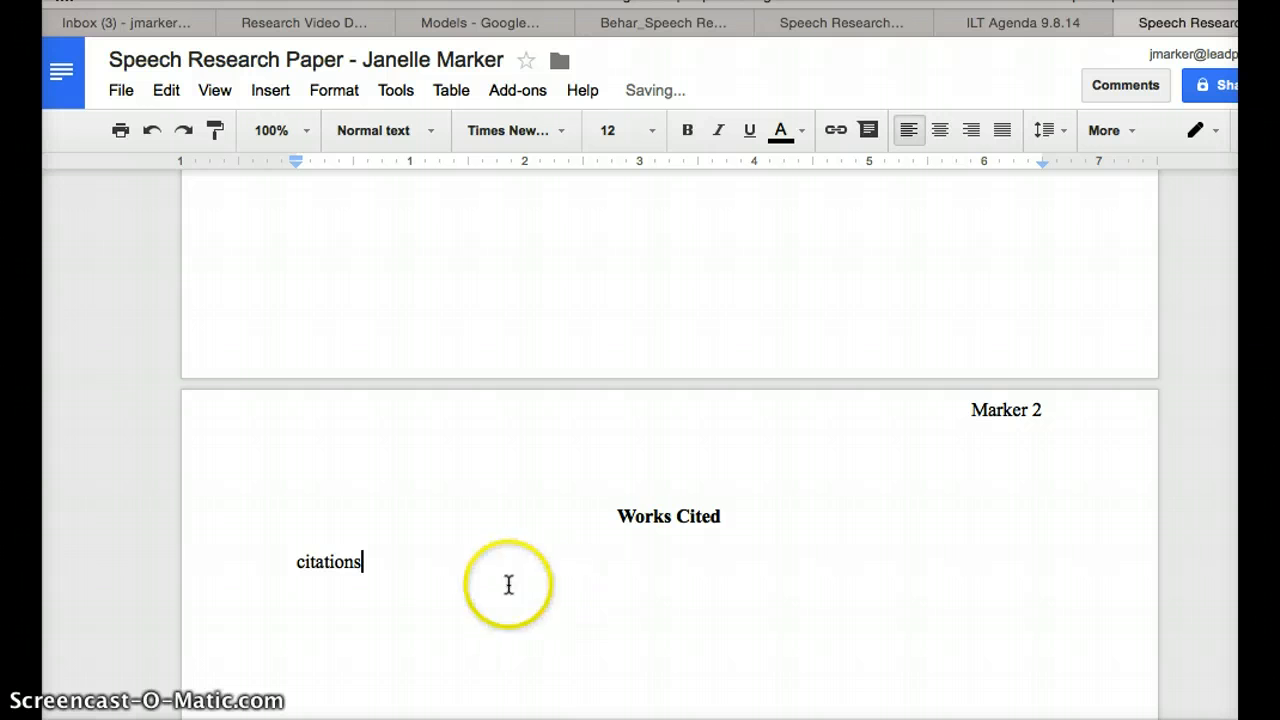
pyautogui.moveTo(364, 562); pyautogui.dragTo(296, 563)
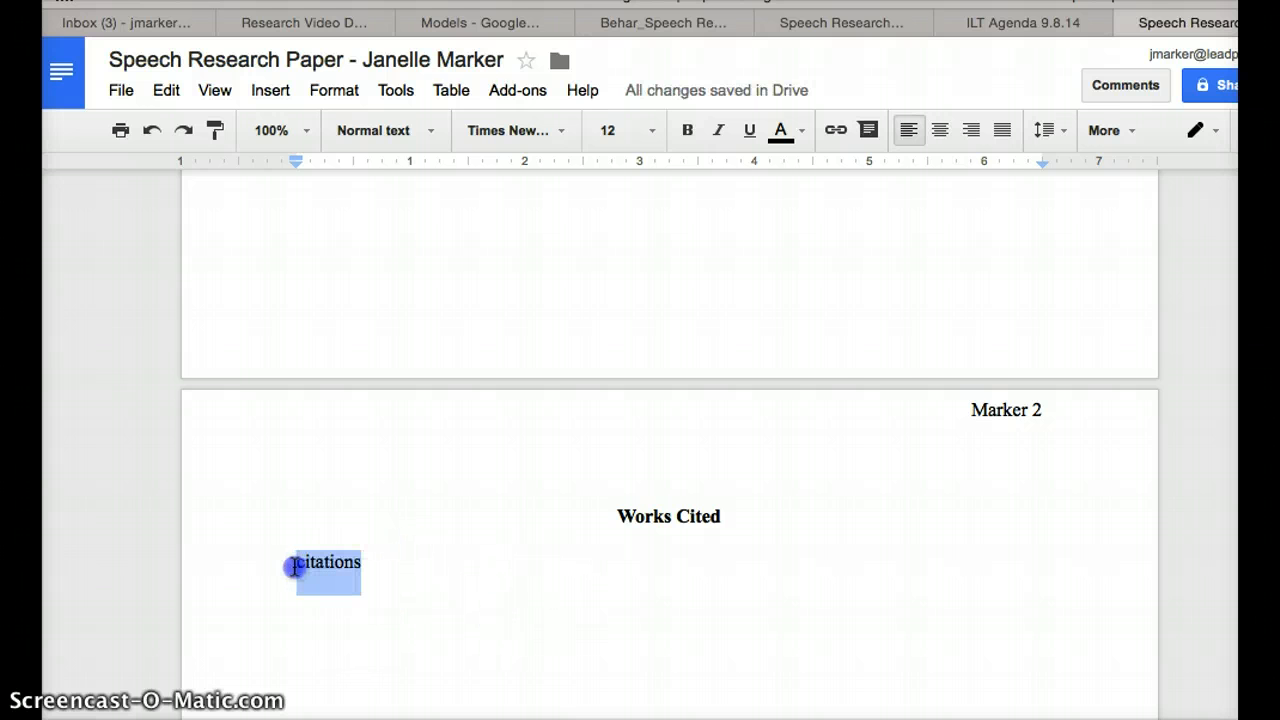
pyautogui.click(783, 132)
pyautogui.click(931, 199)
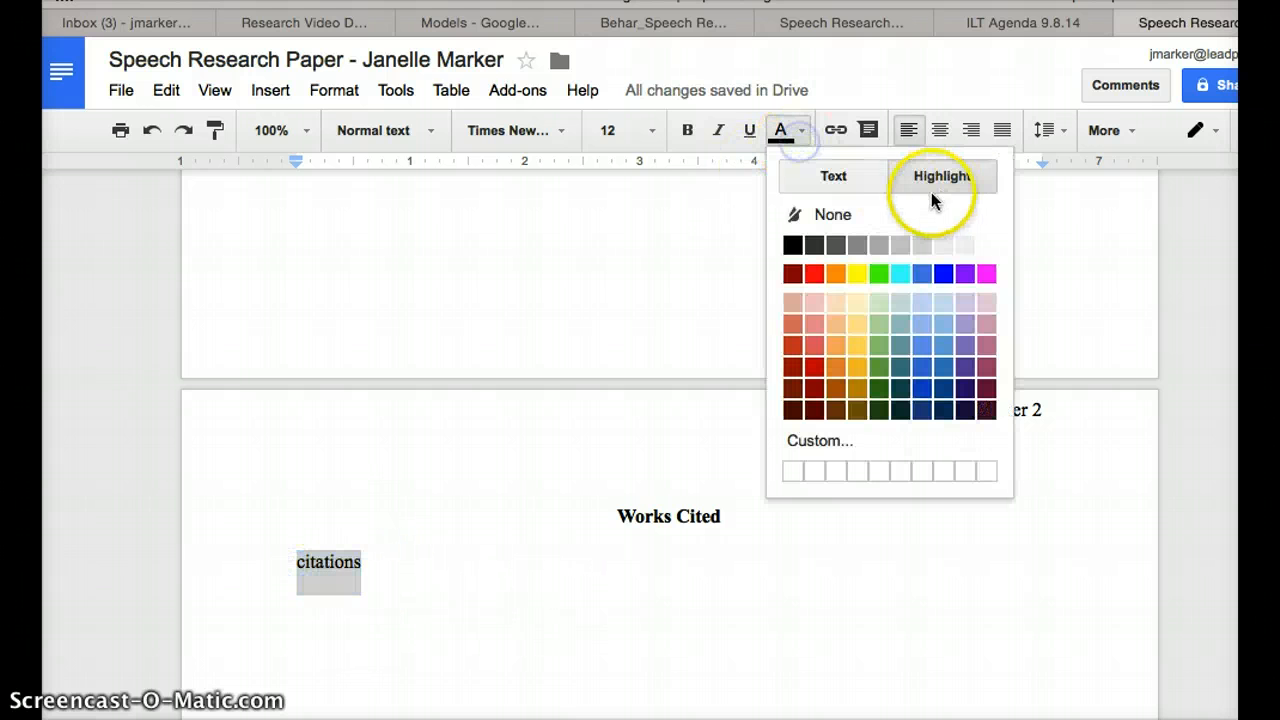
pyautogui.click(853, 275)
pyautogui.scroll(10, 712, 315)
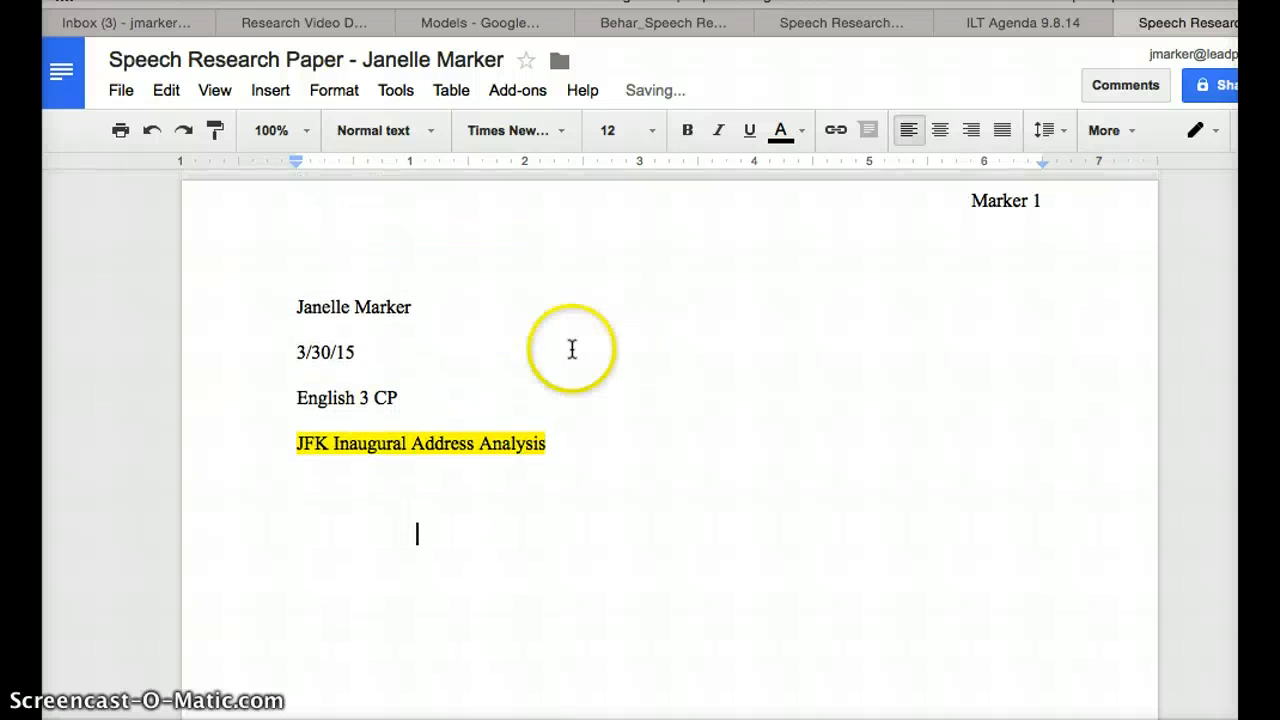
pyautogui.click(380, 540)
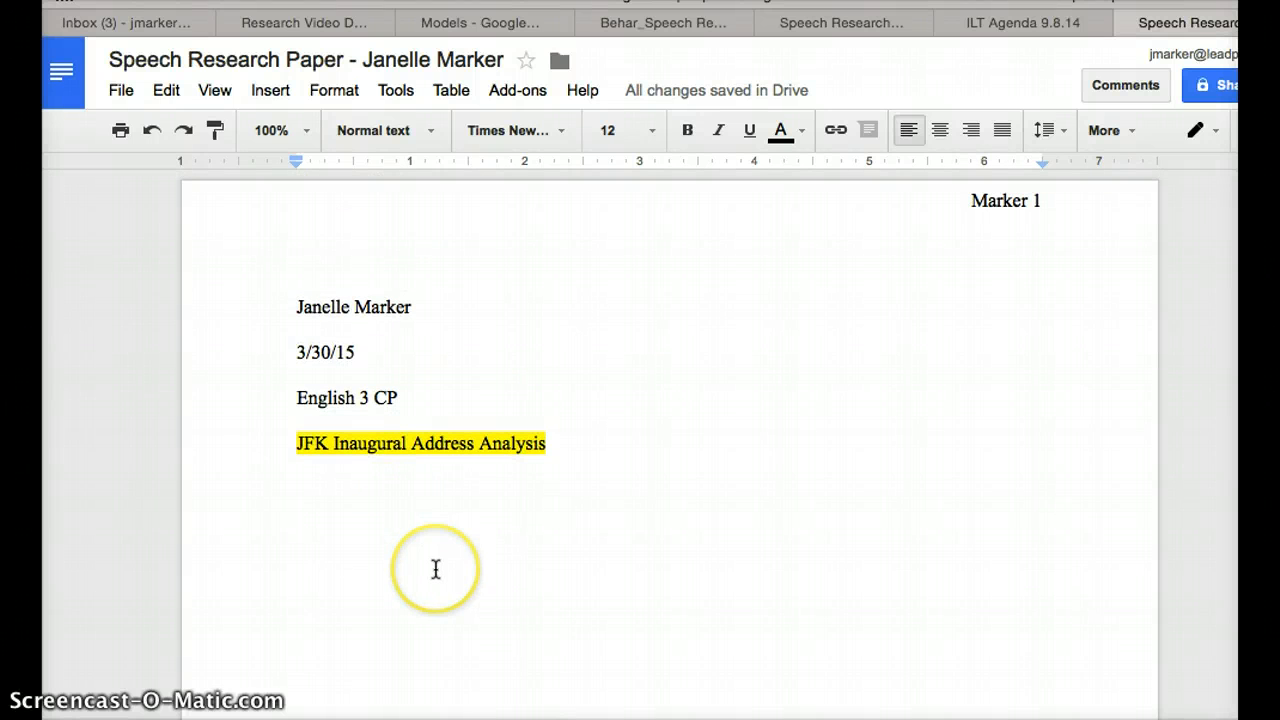